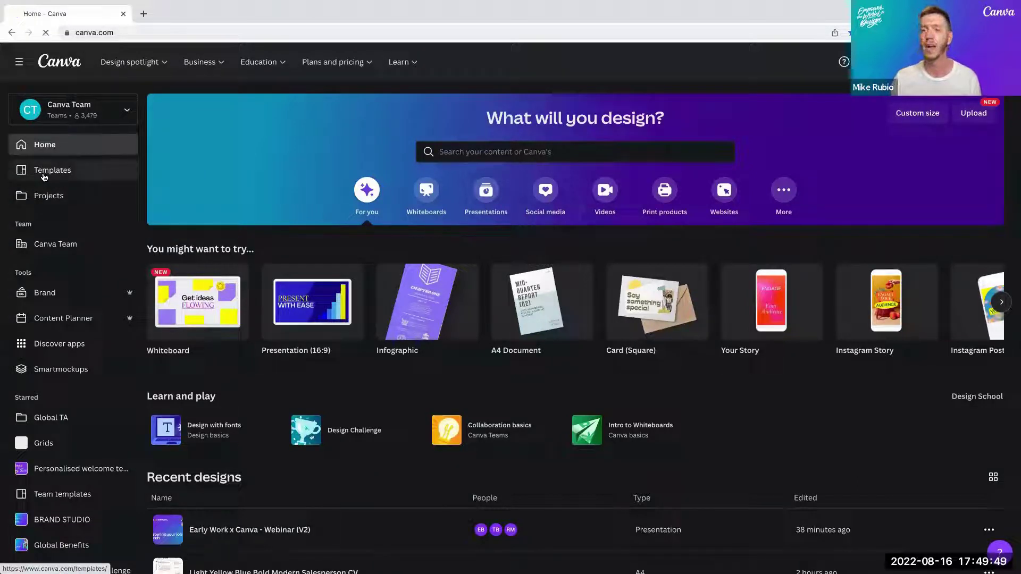
Browse Templates to Business > Resume to list the 9,675 resume templates.
left_click(44, 176)
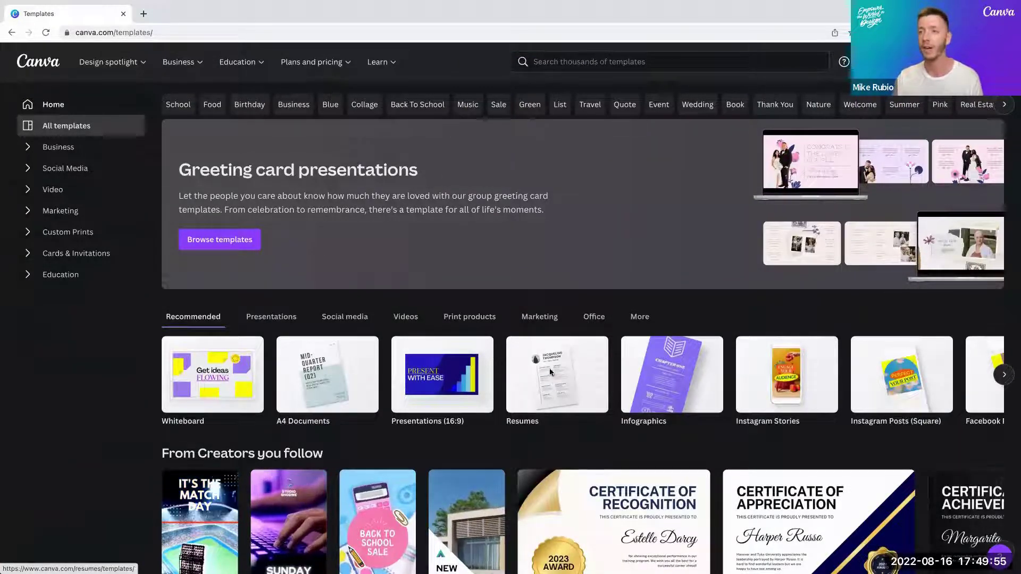
left_click(38, 148)
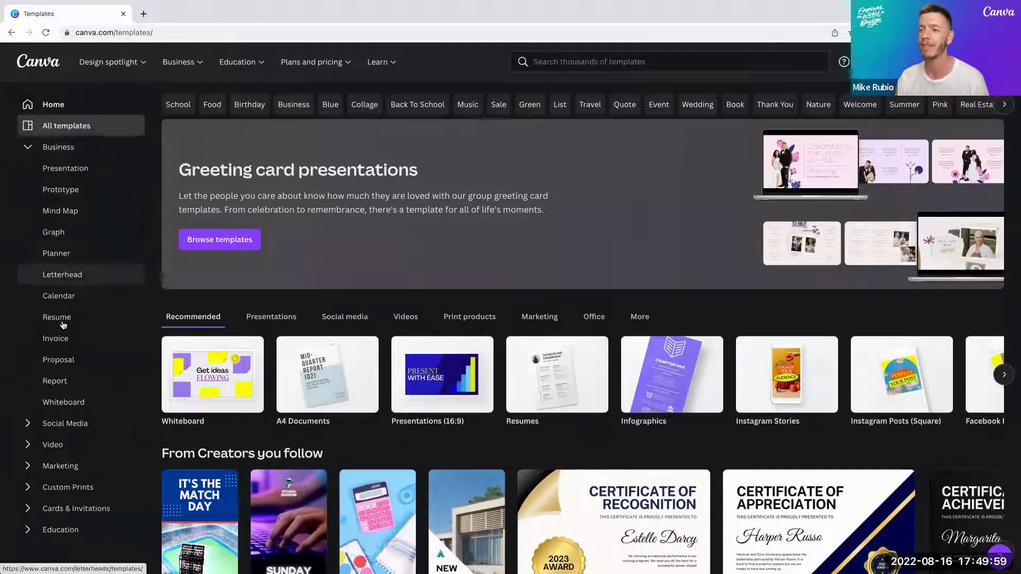
left_click(63, 320)
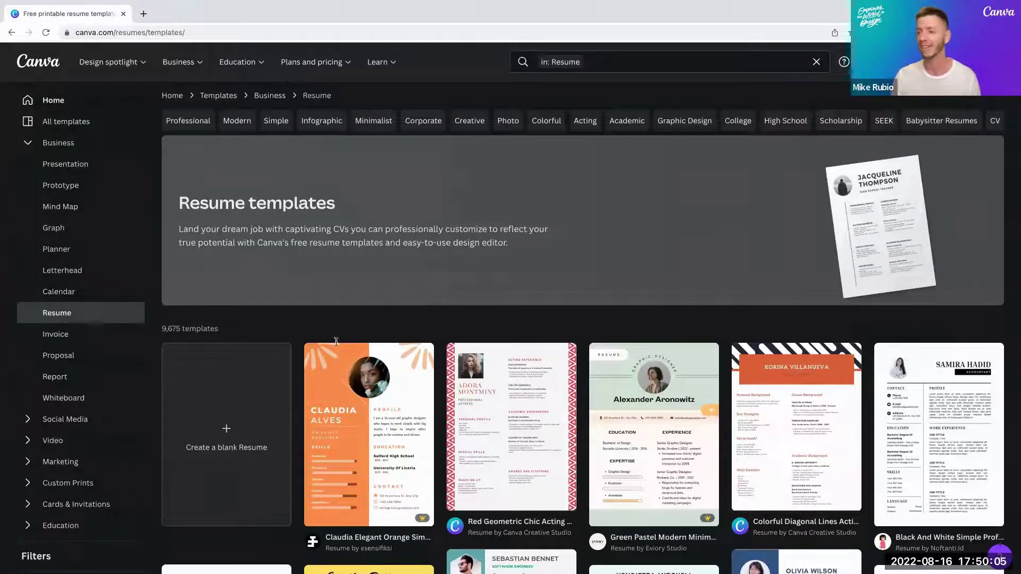
scroll(415, 367, "down", 3)
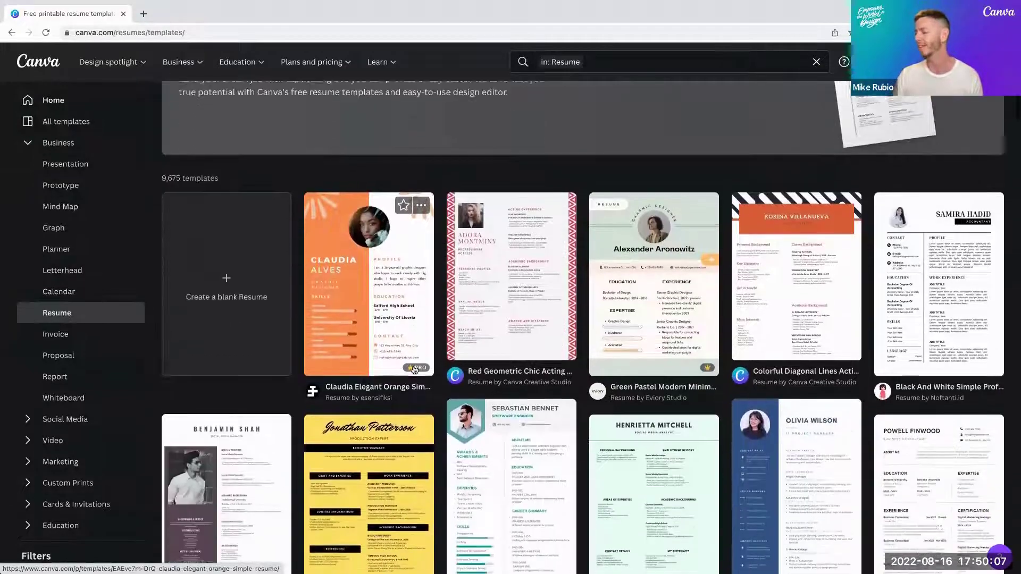
scroll(414, 370, "down", 3)
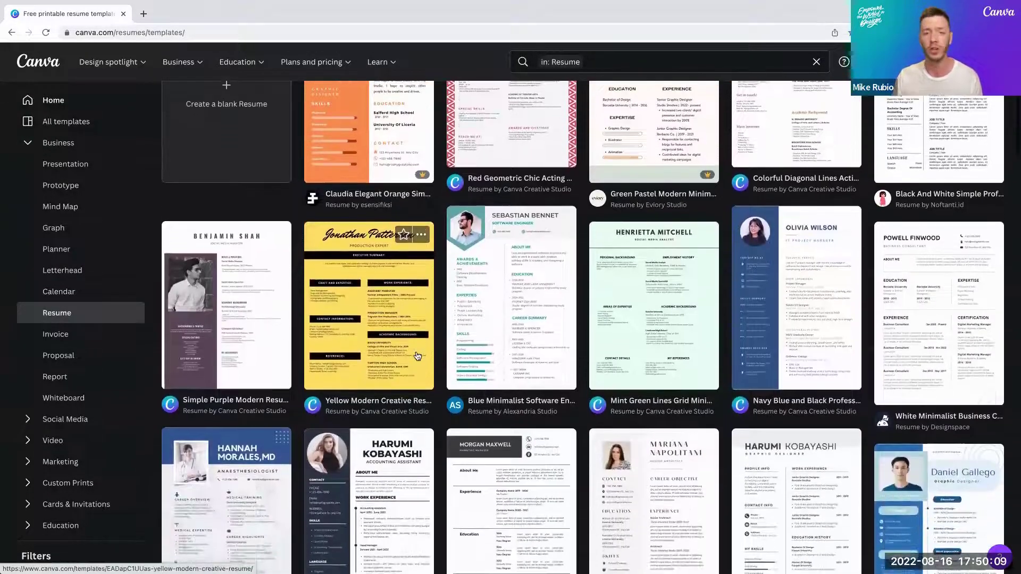
scroll(417, 357, "down", 3)
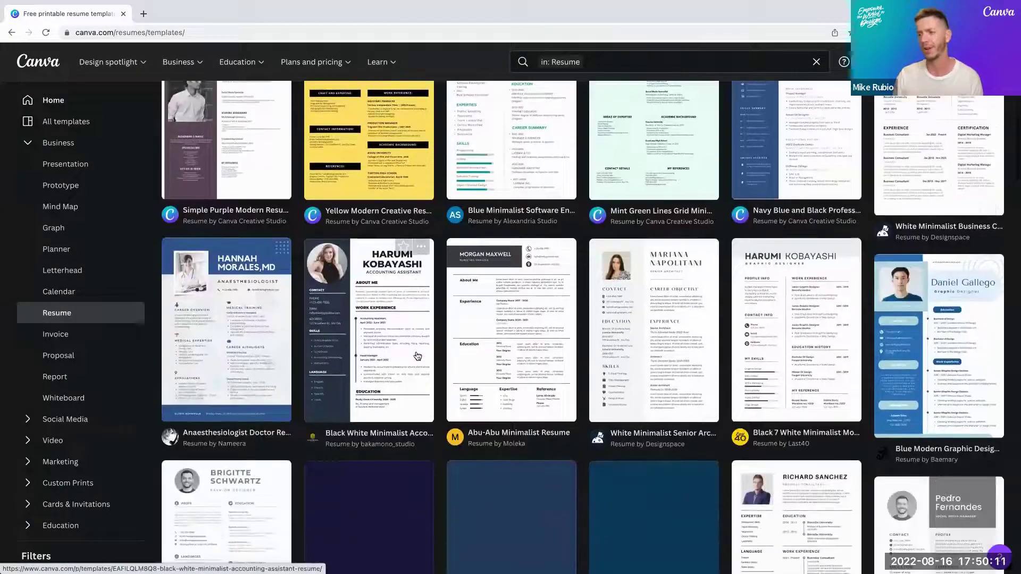
scroll(417, 356, "down", 6)
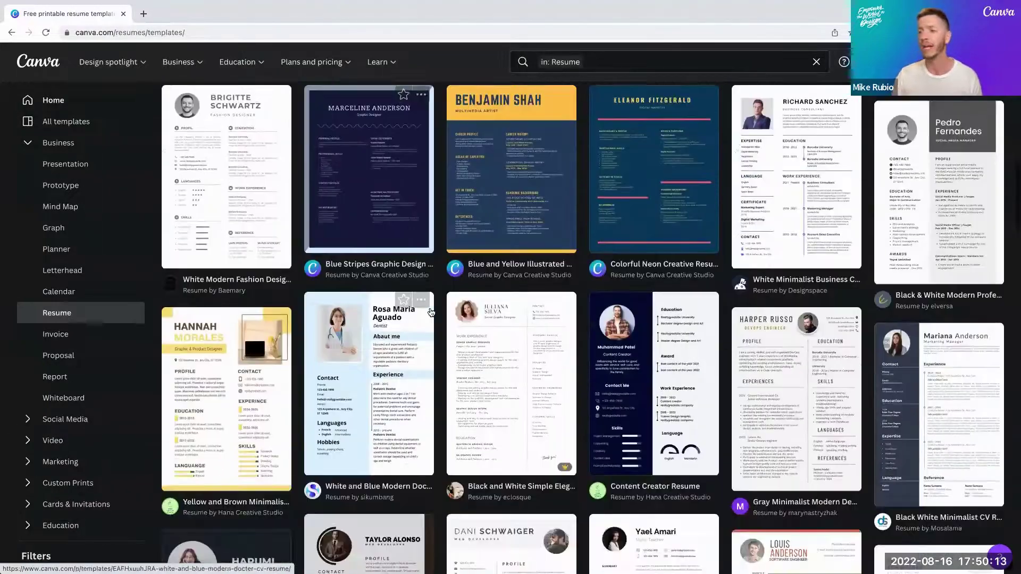
scroll(430, 312, "down", 5)
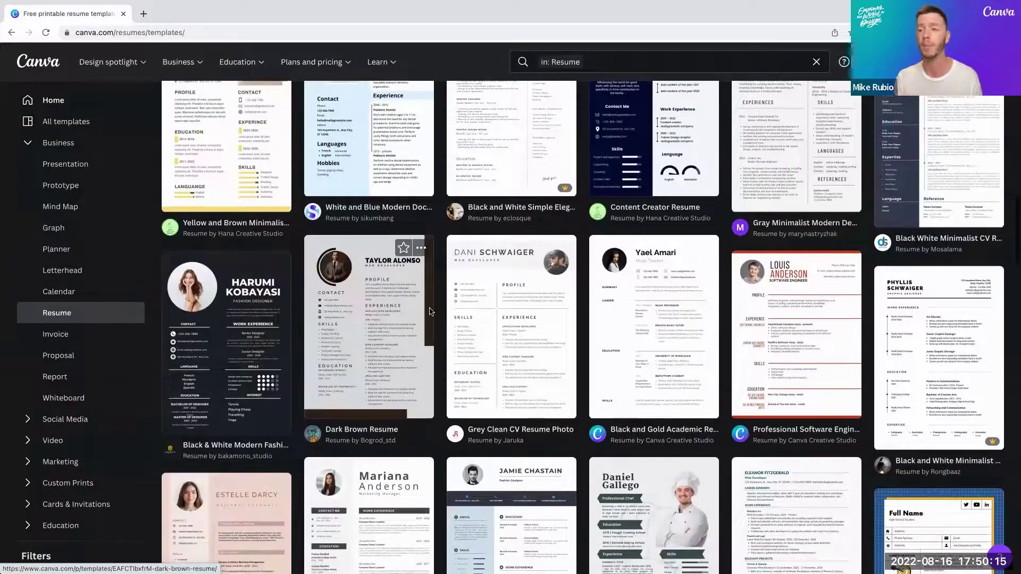
scroll(431, 312, "down", 2)
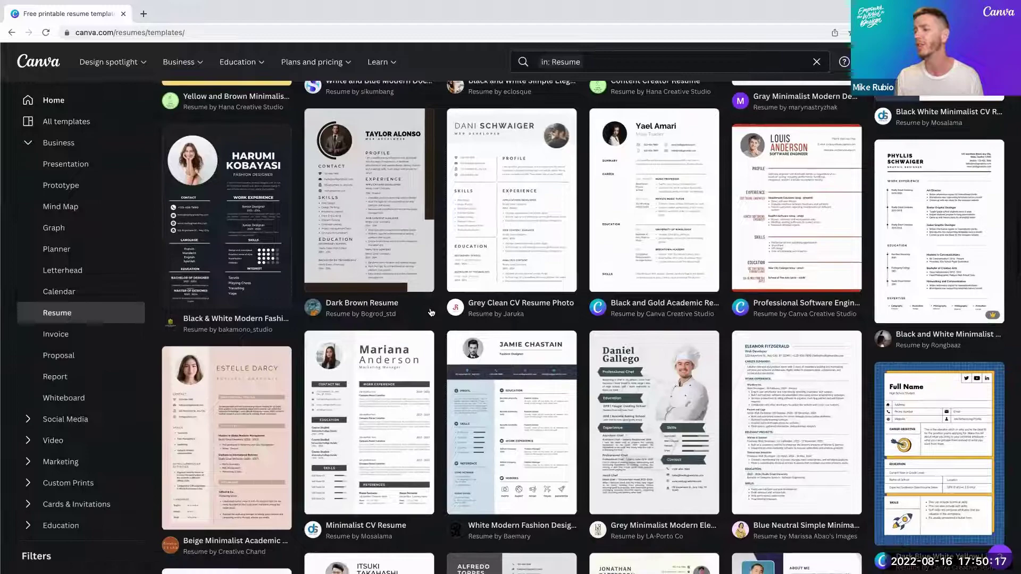
scroll(431, 313, "down", 6)
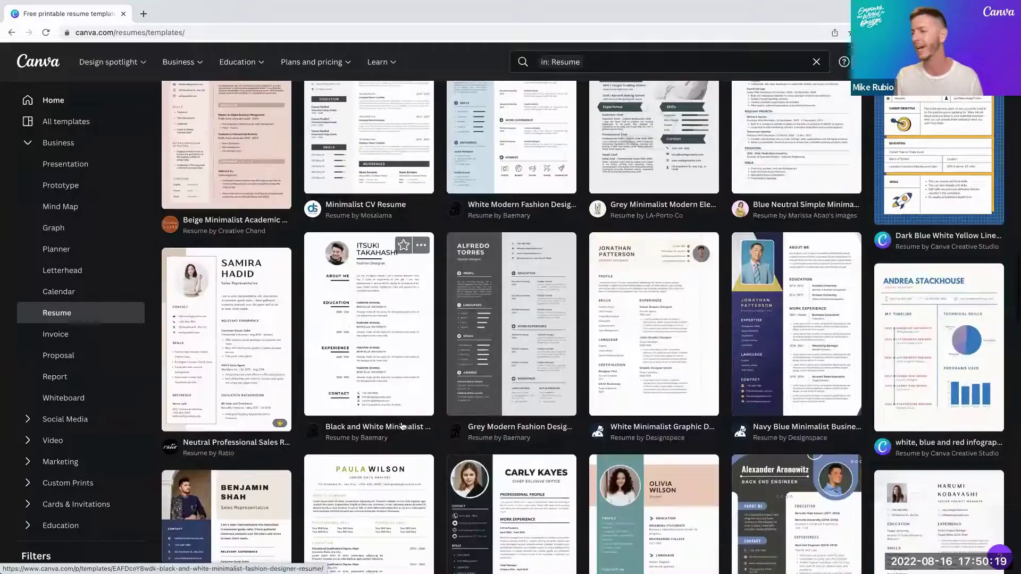
scroll(403, 427, "down", 5)
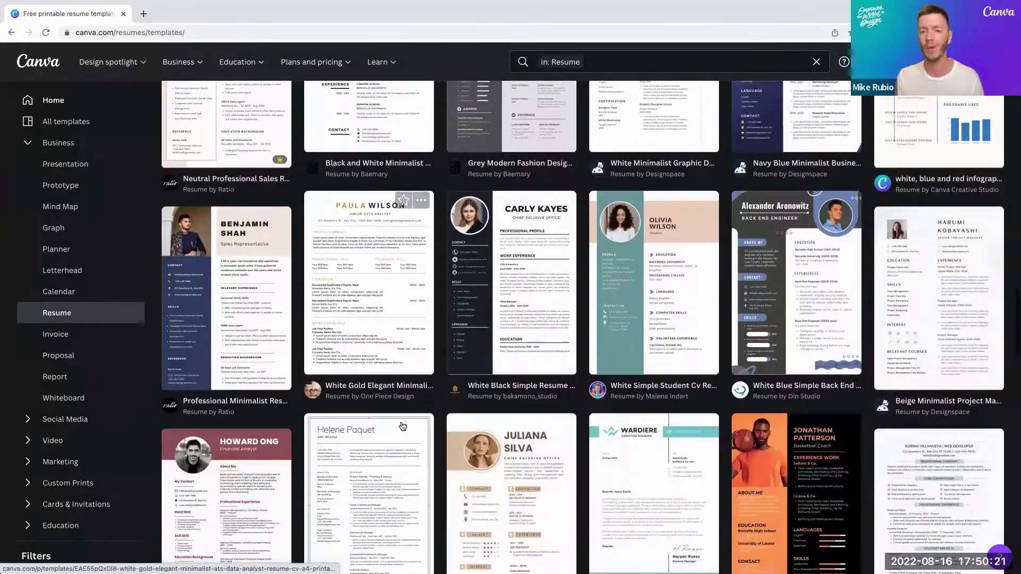
scroll(403, 427, "down", 3)
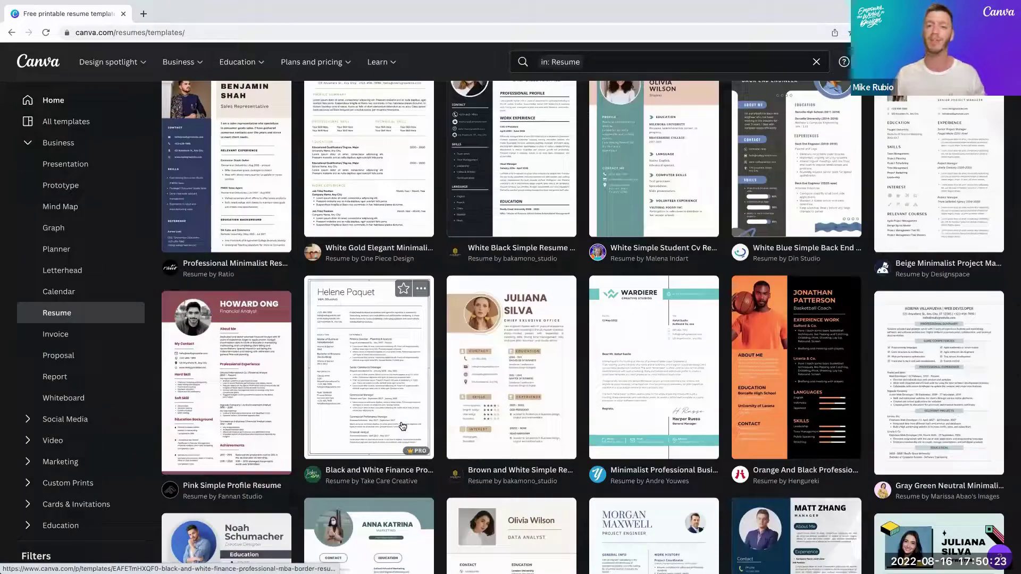
scroll(403, 427, "up", 10)
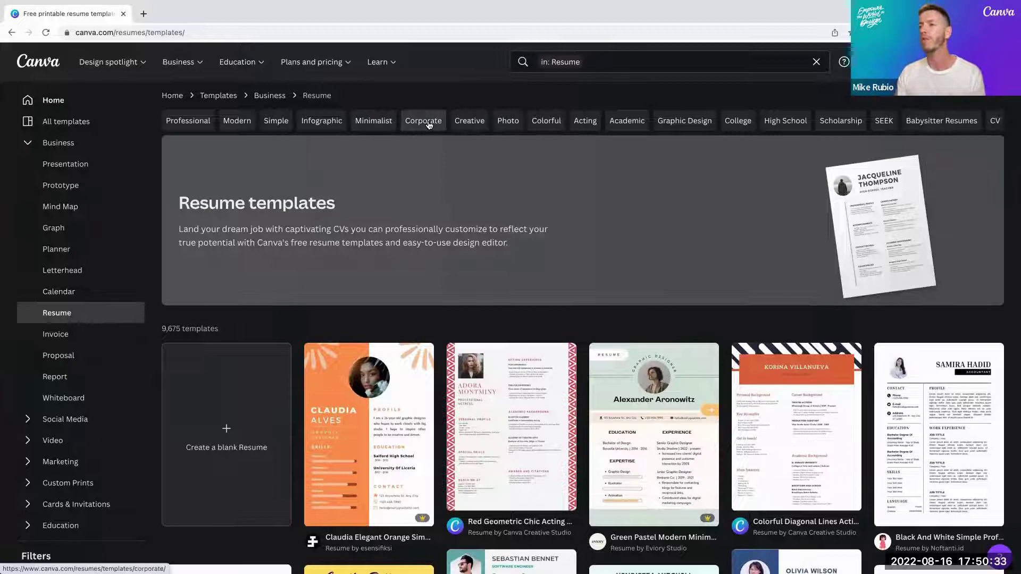
Filter resumes by the Colorful chip (684 templates) and scroll through the results.
left_click(547, 122)
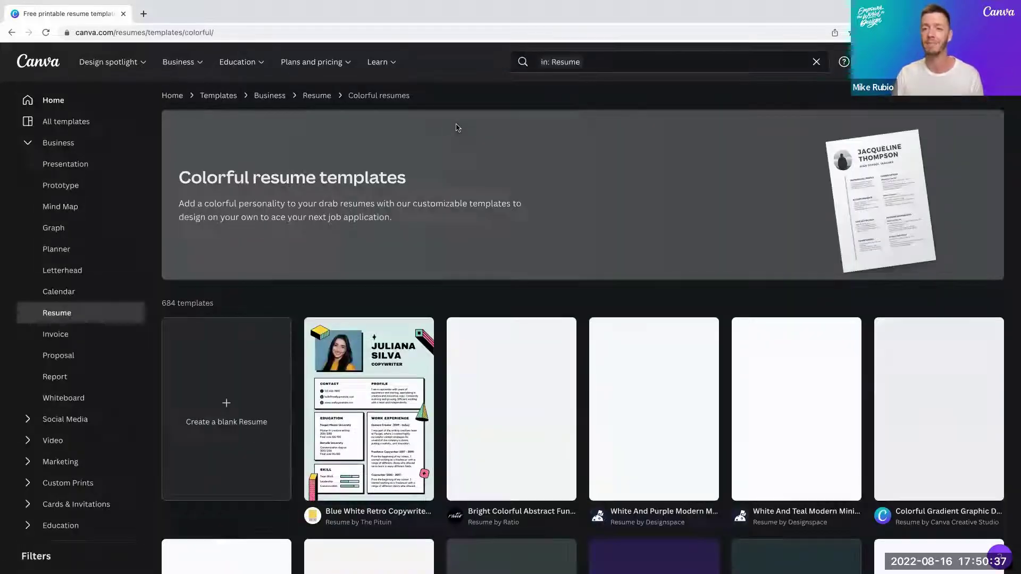
scroll(473, 478, "down", 1)
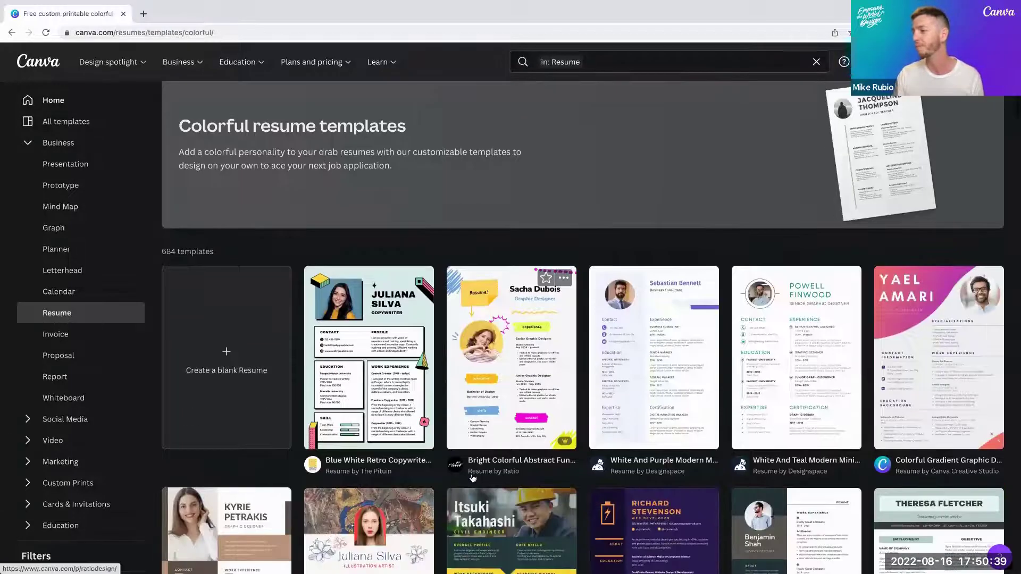
scroll(473, 478, "down", 15)
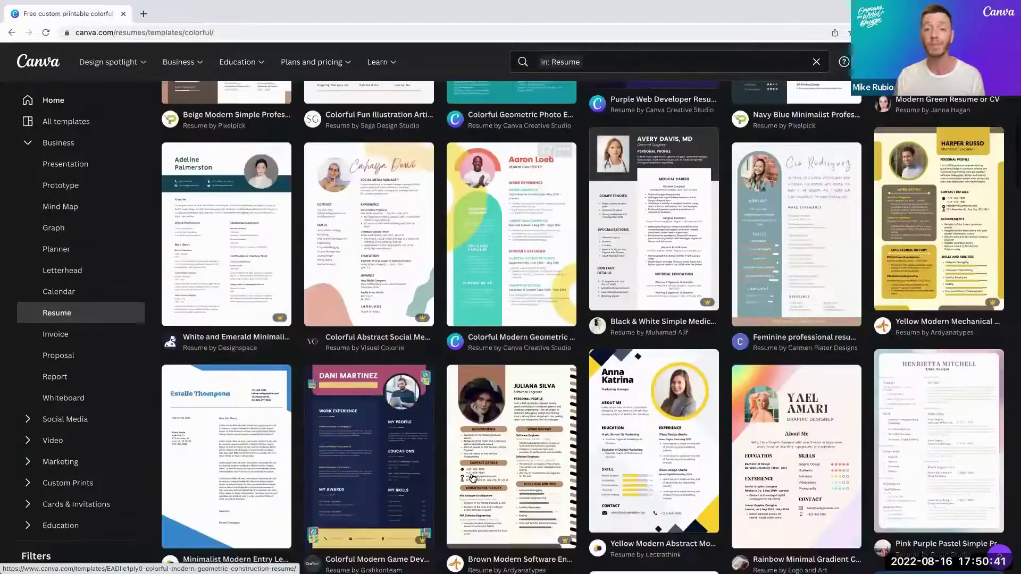
scroll(473, 478, "up", 15)
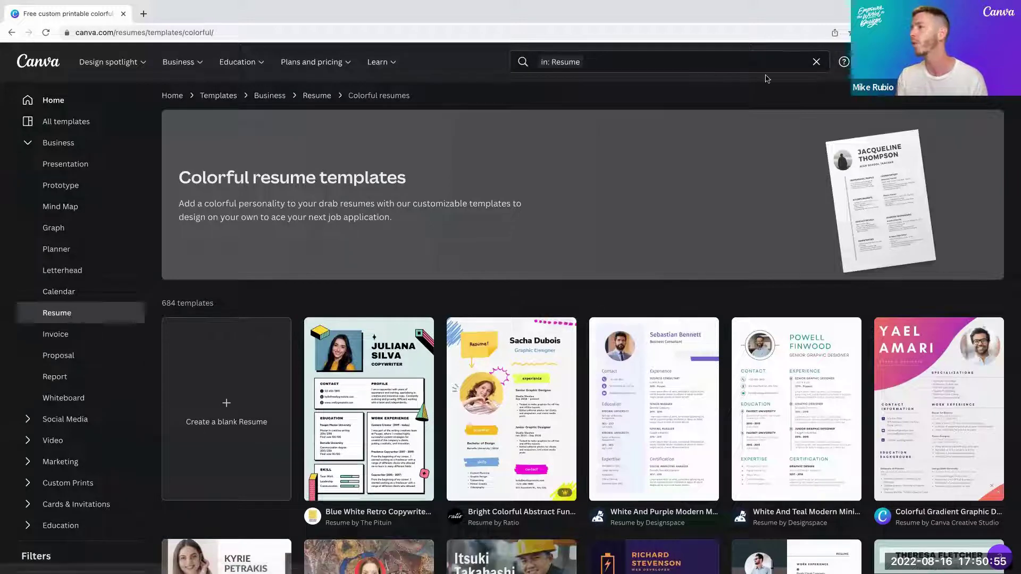
Search the templates for 'Canva recommended cv'.
left_click(734, 67)
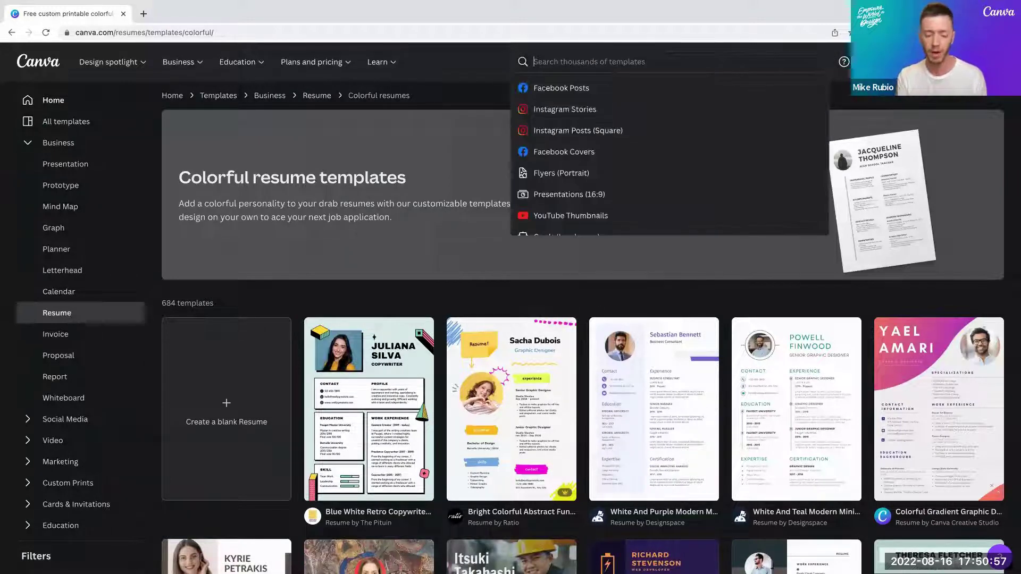
type("CV re")
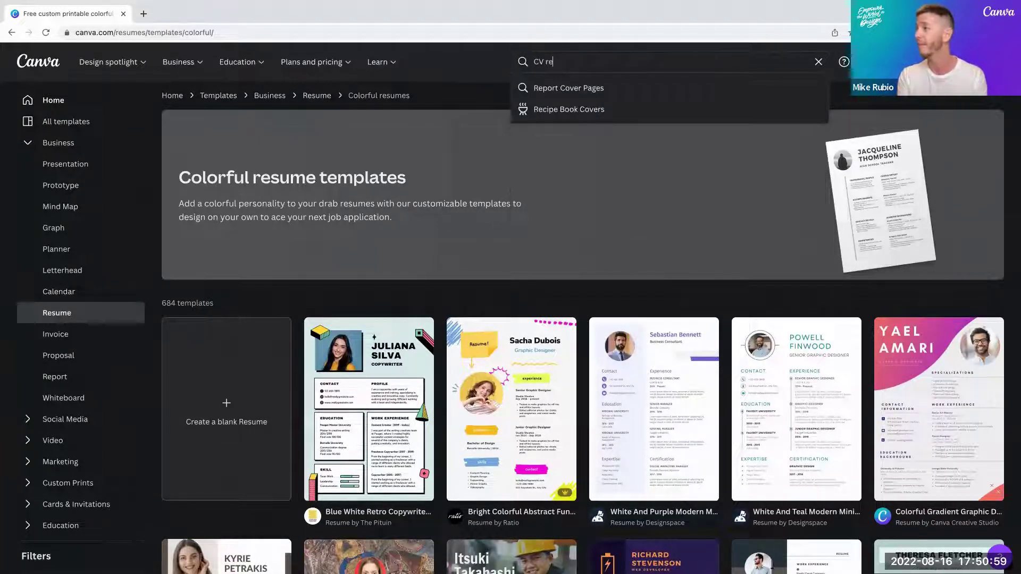
key("BackSpace")
key("BackSpace")
type("Canva")
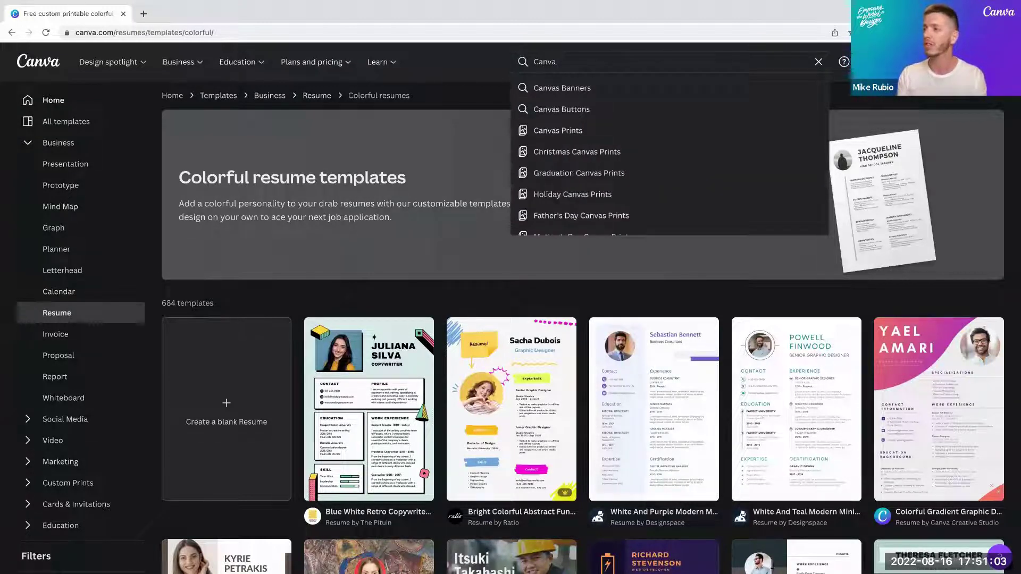
type(" rec")
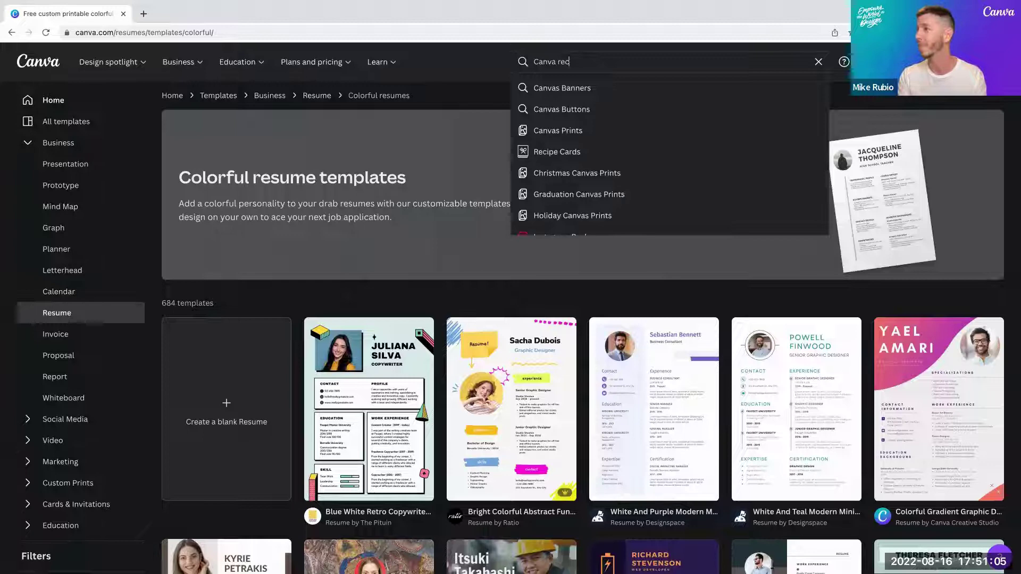
type("ommended cv")
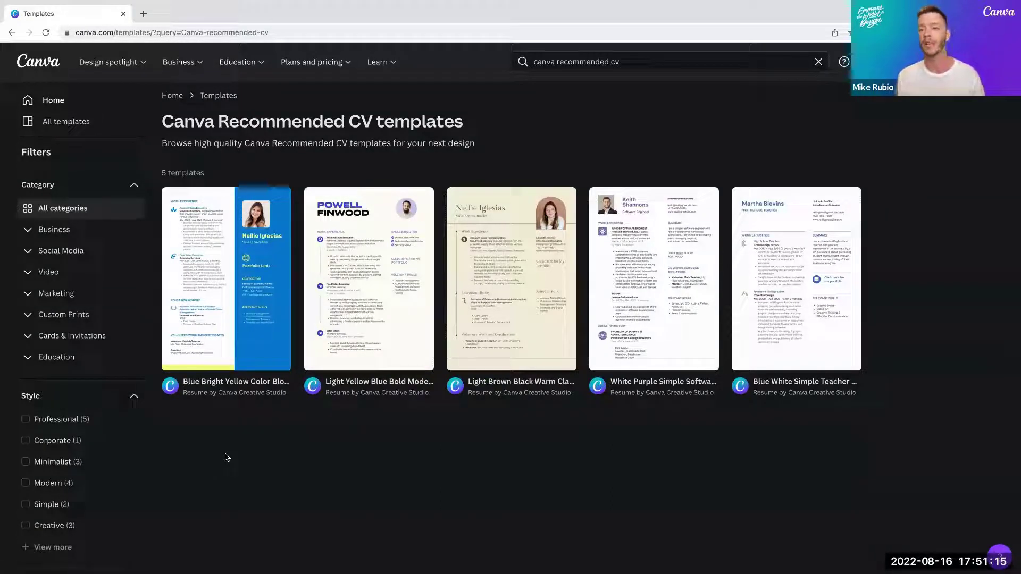
Preview the Light Yellow Blue Bold salesperson CV's education and Resource pages, then close it.
left_click(364, 343)
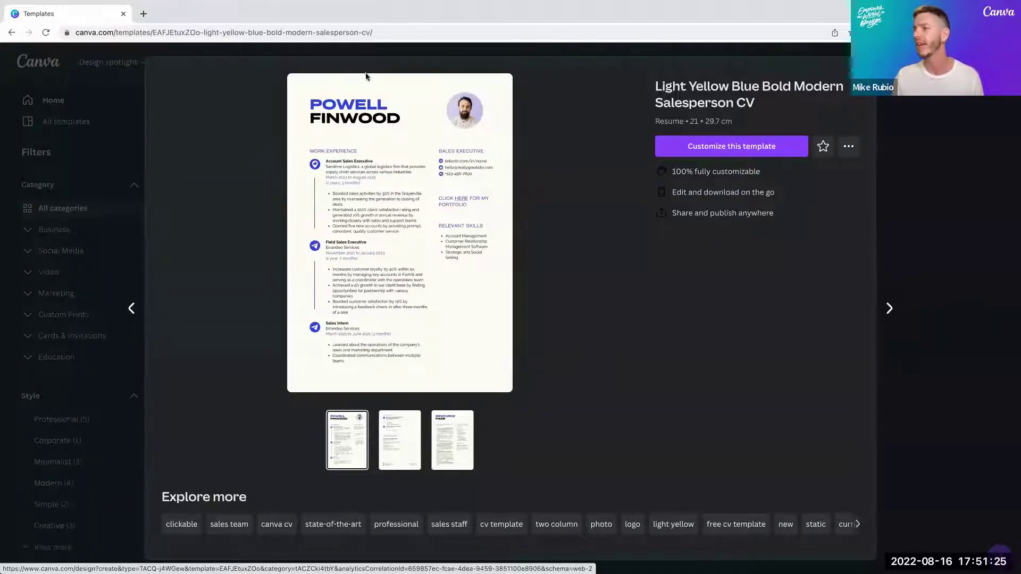
left_click(394, 442)
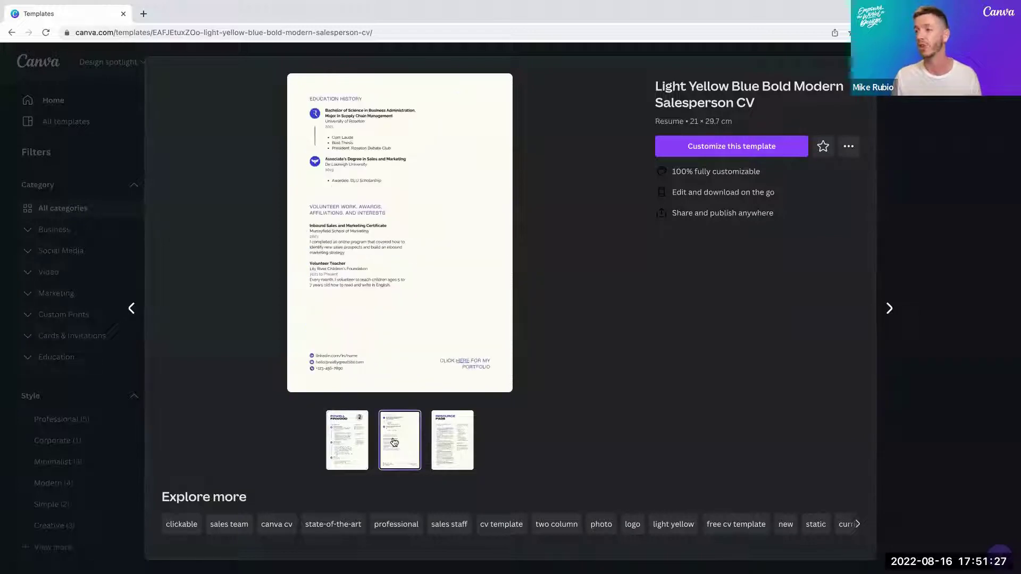
left_click(444, 449)
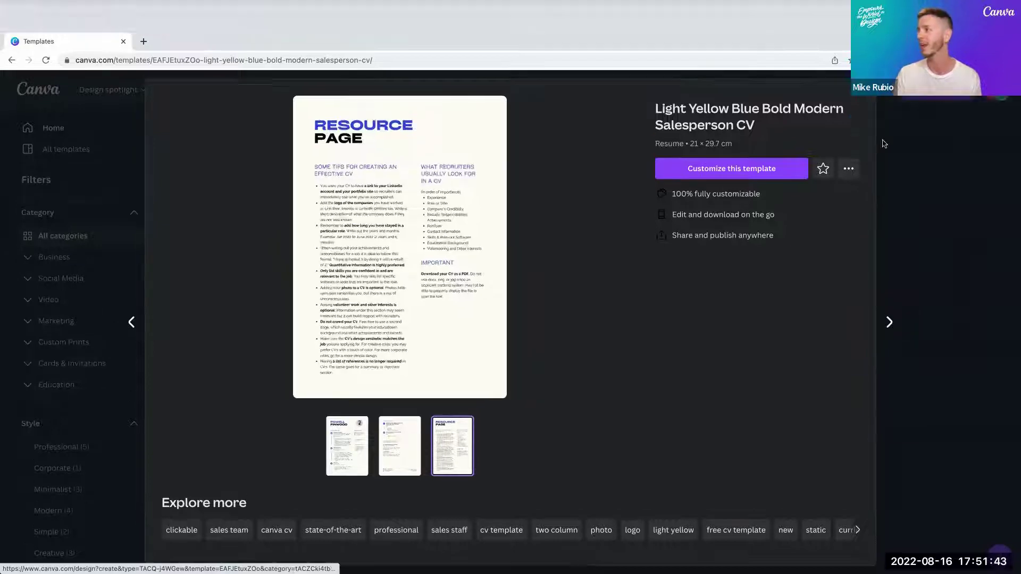
key("Escape")
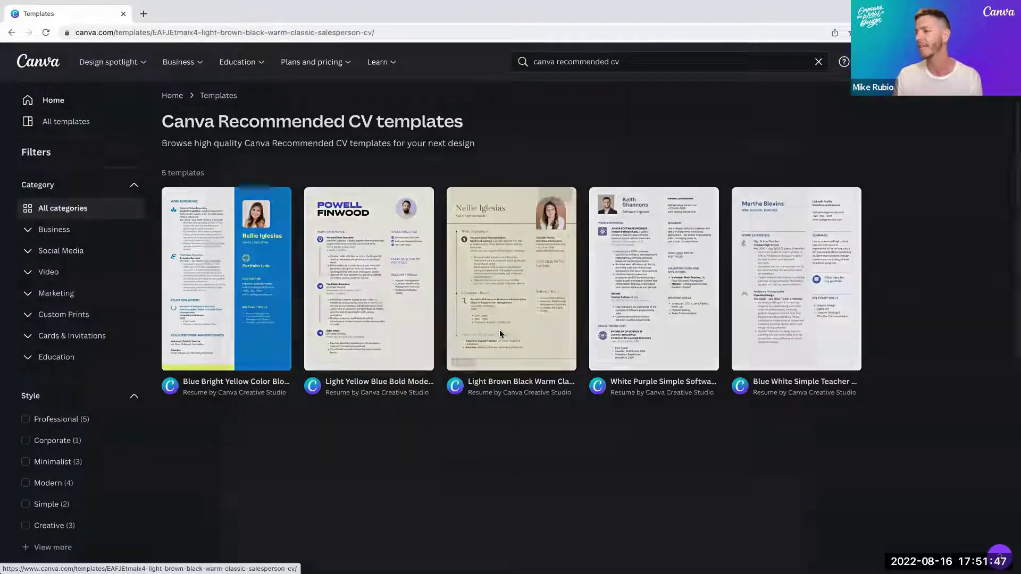
Preview both pages of the Light Brown Black Warm Classic Salesperson CV, then close it.
left_click(499, 330)
left_click(427, 432)
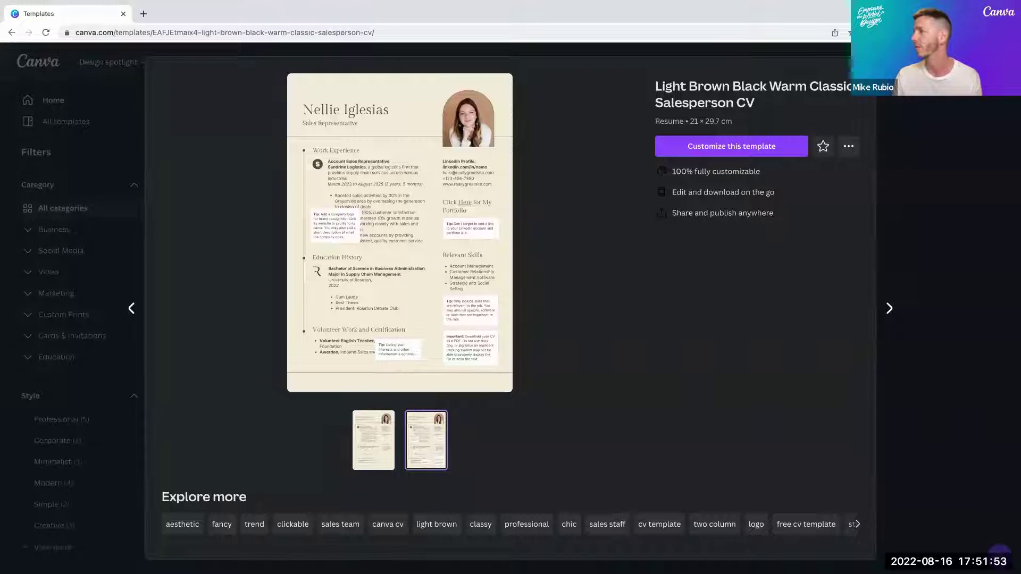
left_click(851, 63)
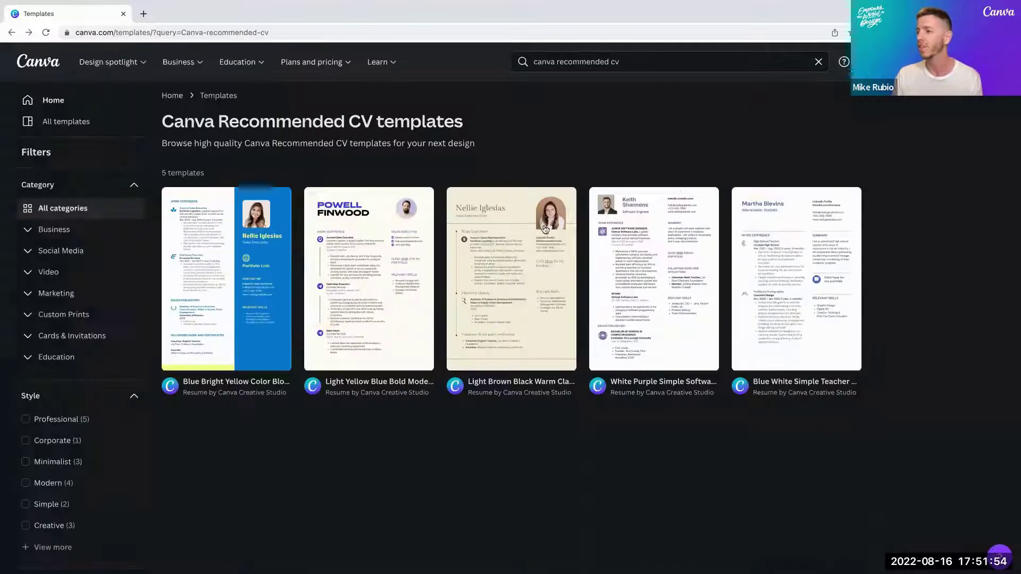
Open the Light Yellow Blue Bold Modern Salesperson CV for editing and check its File menu.
left_click(370, 294)
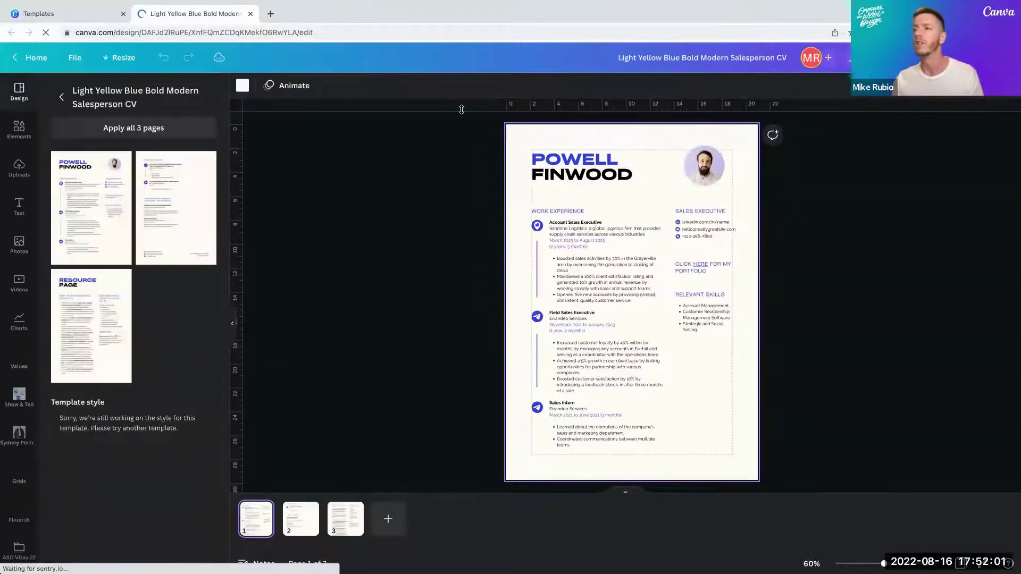
left_click(75, 62)
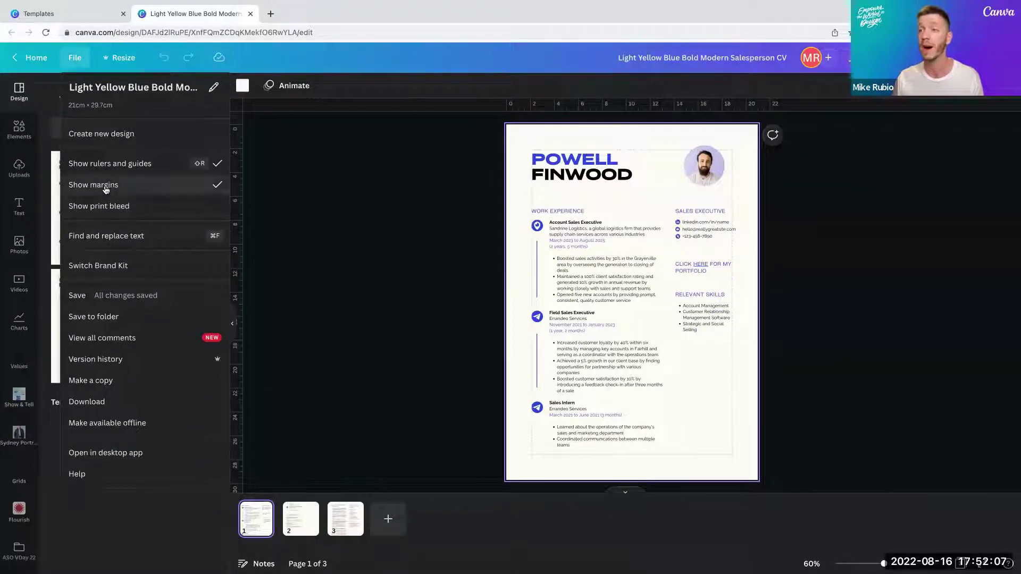
left_click(404, 268)
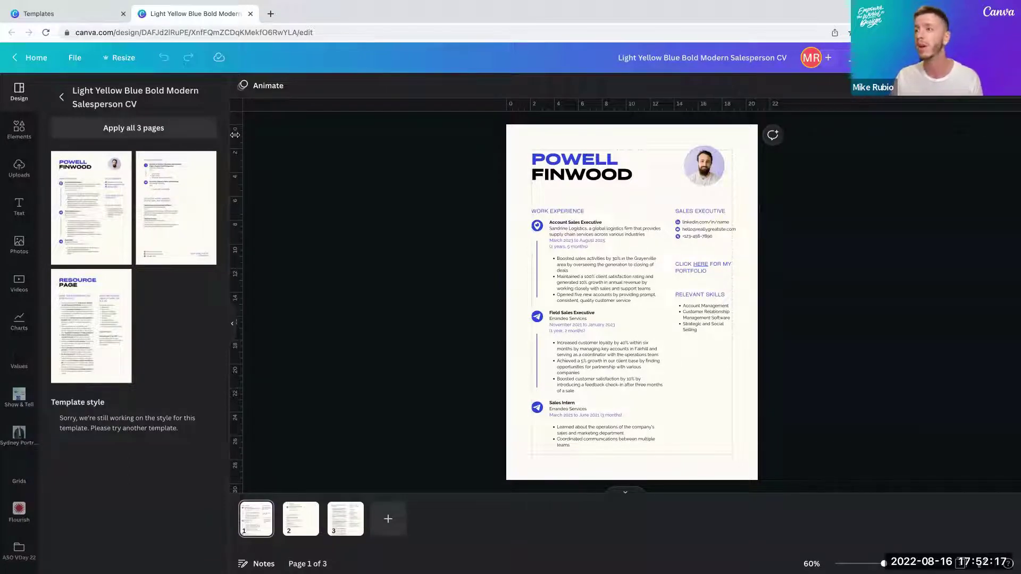
Place guides on the left text edge, the right column edge and the header edge.
mouse_move(247, 135)
left_mouse_down()
mouse_move(271, 136)
mouse_move(235, 137)
mouse_move(532, 146)
left_mouse_up()
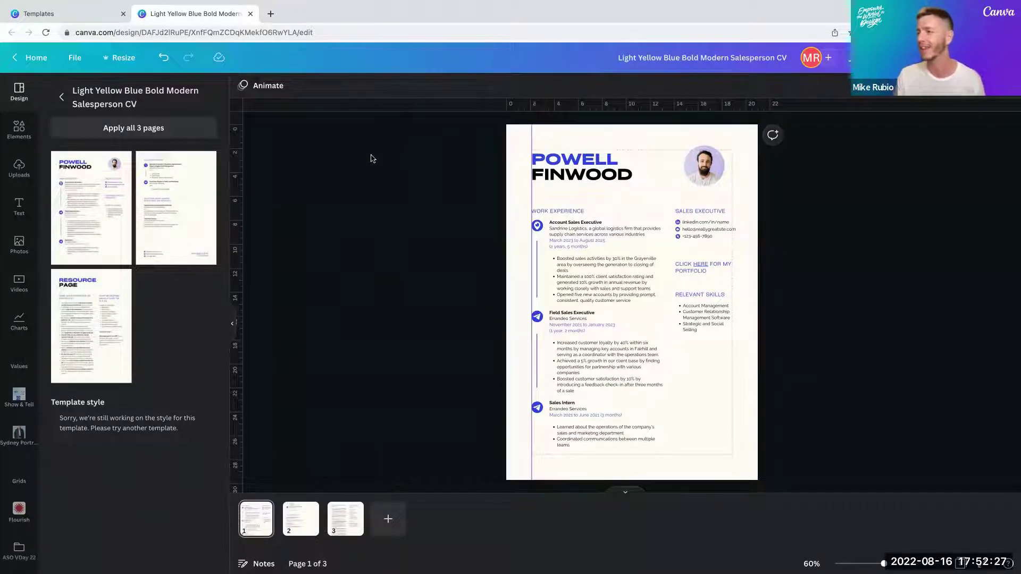
left_click_drag(237, 153, 621, 151)
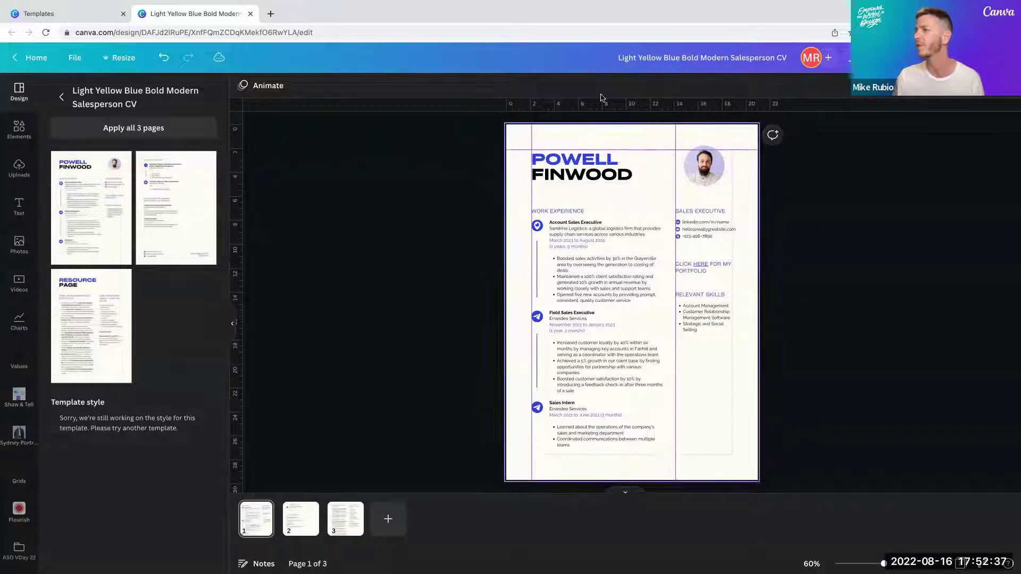
left_click_drag(585, 104, 583, 209)
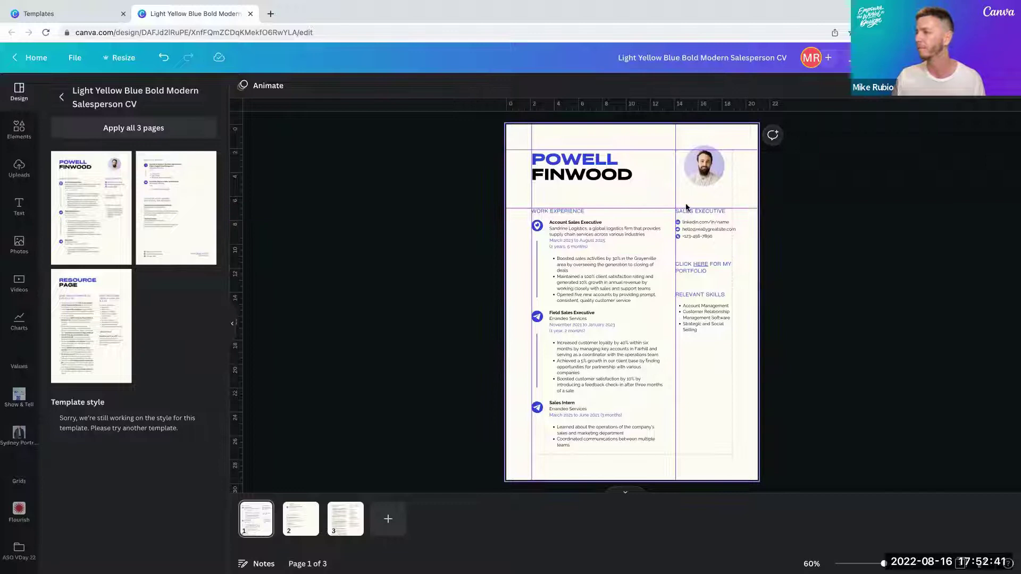
scroll(655, 162, "up", 5)
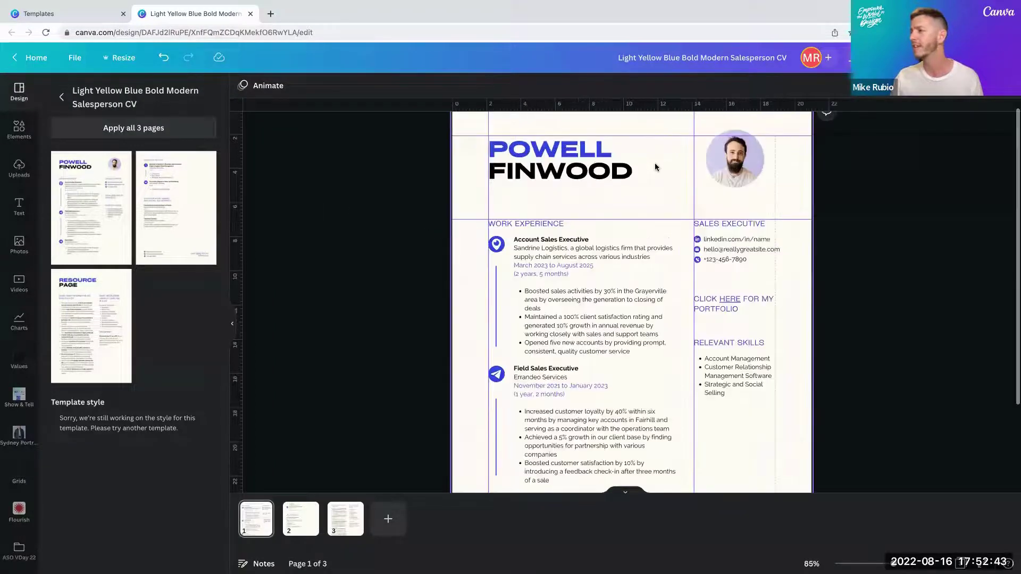
scroll(655, 167, "up", 2)
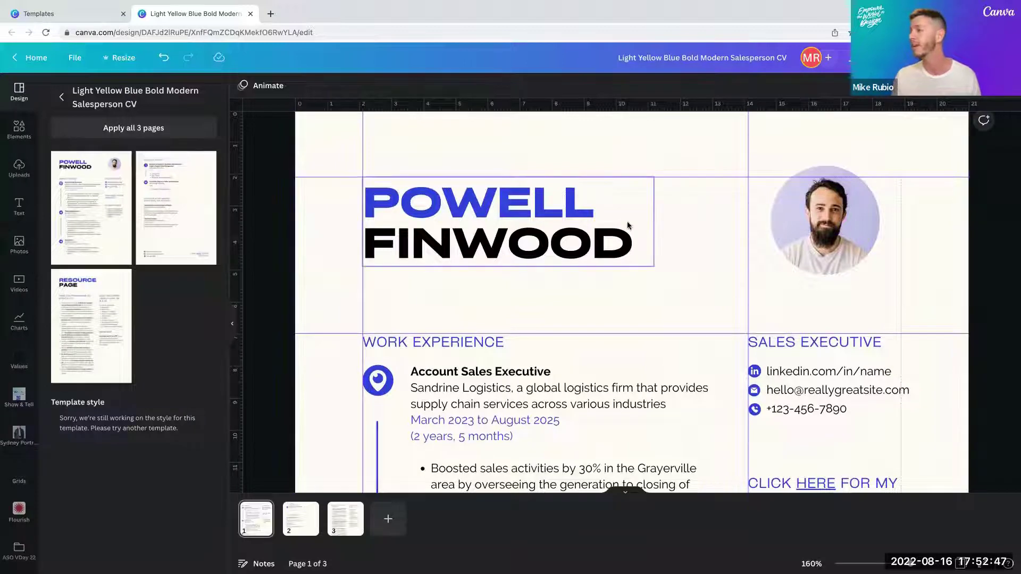
scroll(628, 223, "down", 1)
scroll(627, 222, "up", 1)
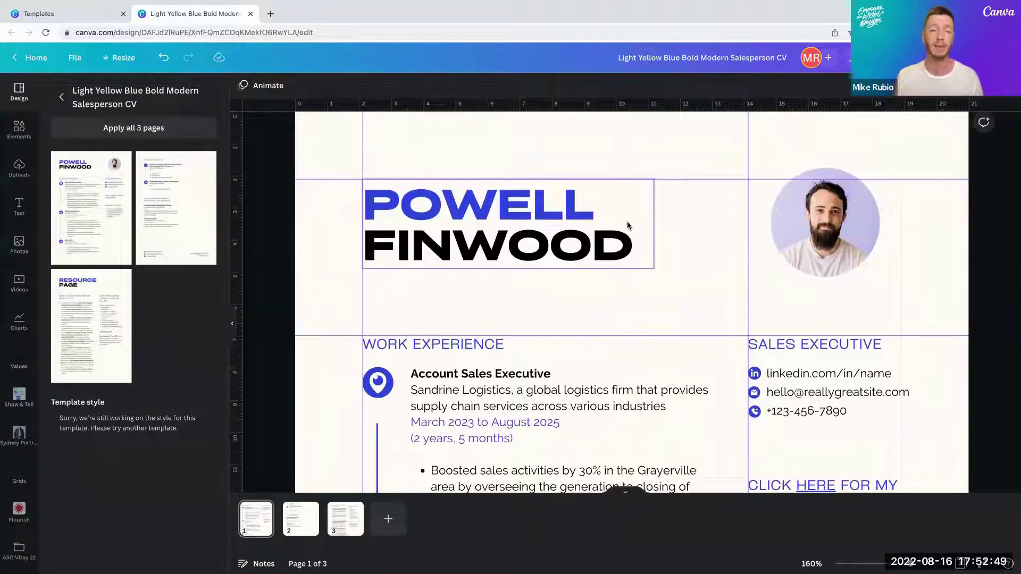
scroll(627, 221, "down", 1)
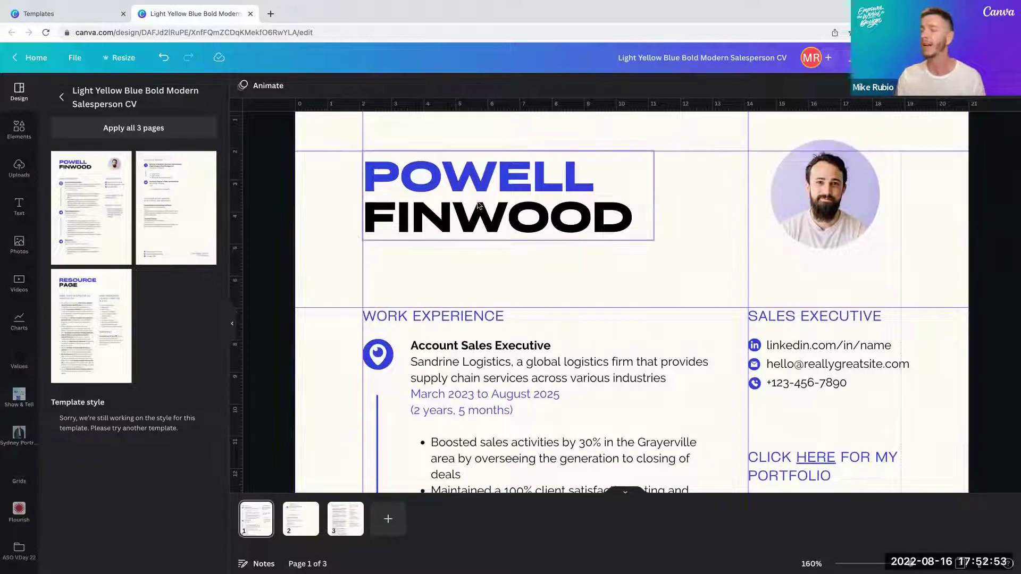
scroll(451, 248, "down", 2)
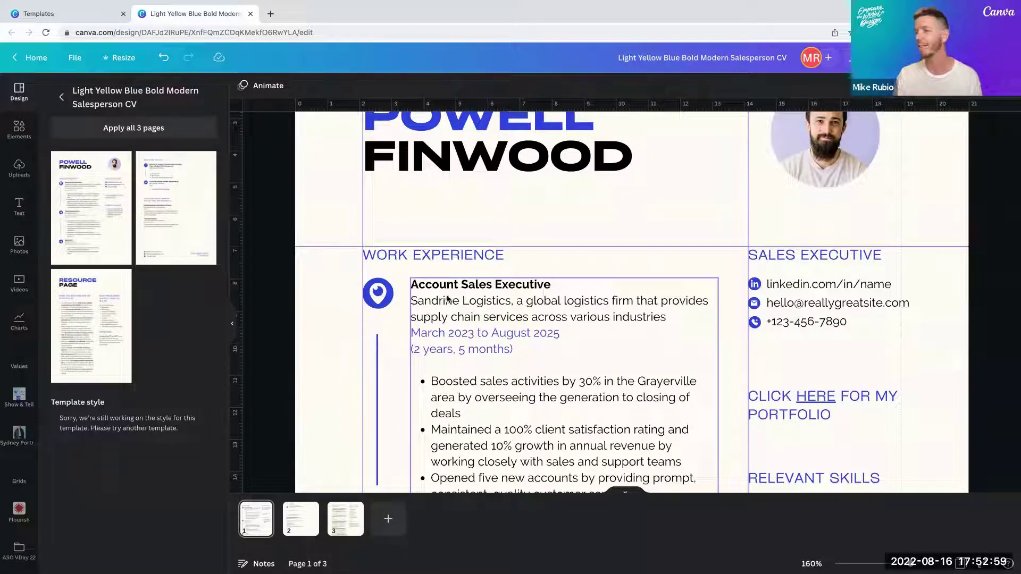
left_click(503, 301)
left_click(515, 299)
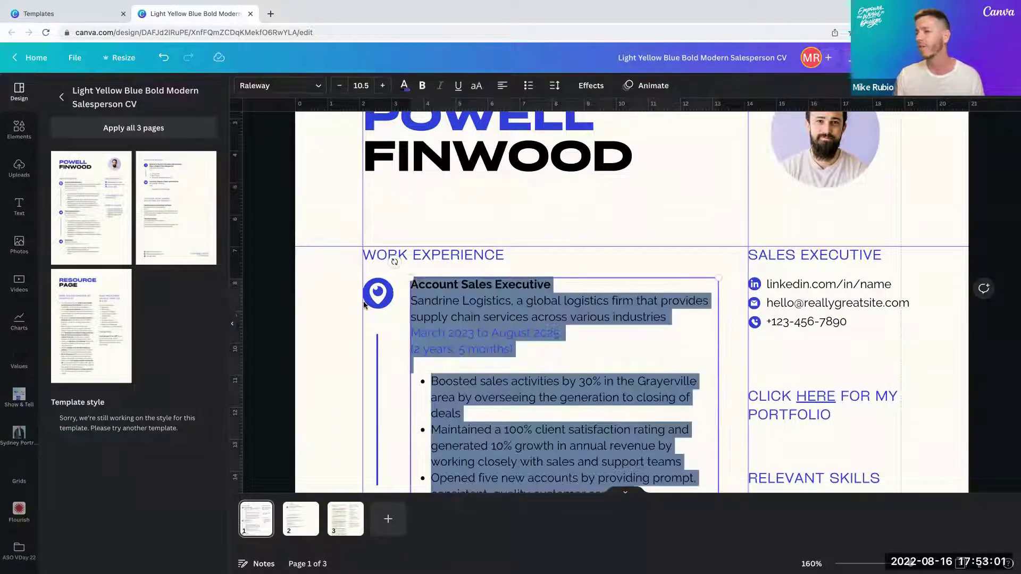
left_click(375, 303)
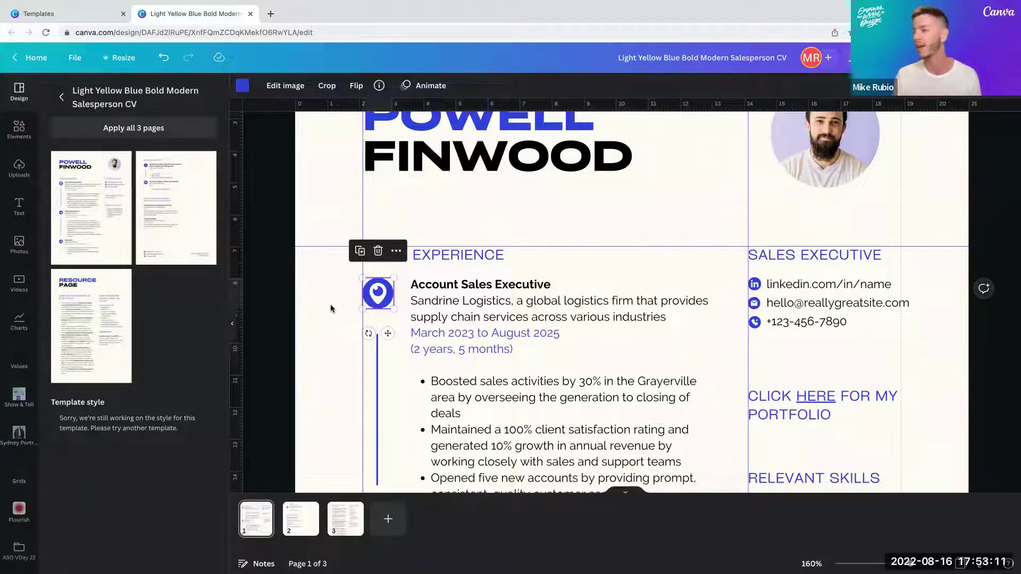
left_click(513, 303)
left_click(512, 300)
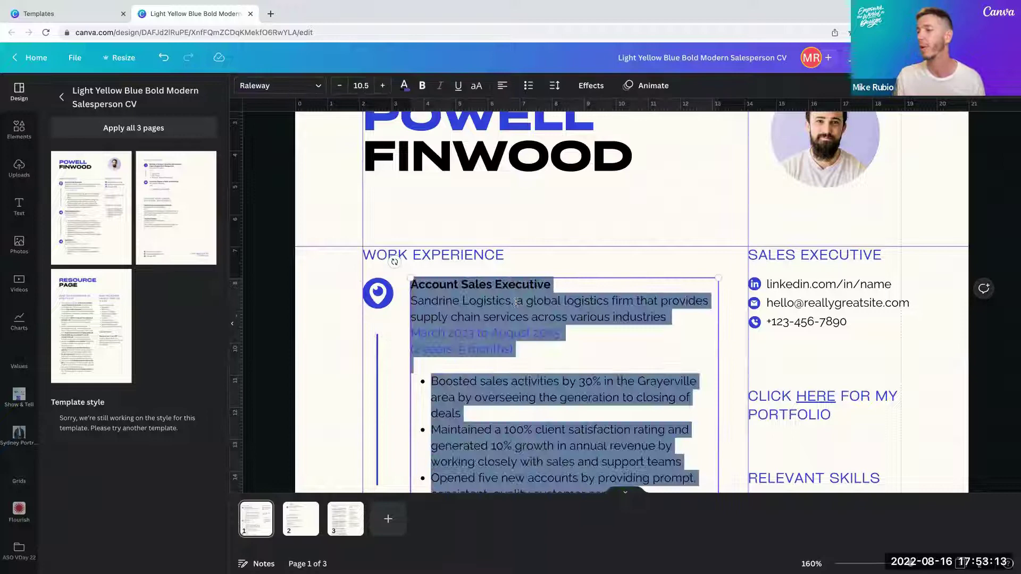
left_click_drag(515, 300, 673, 319)
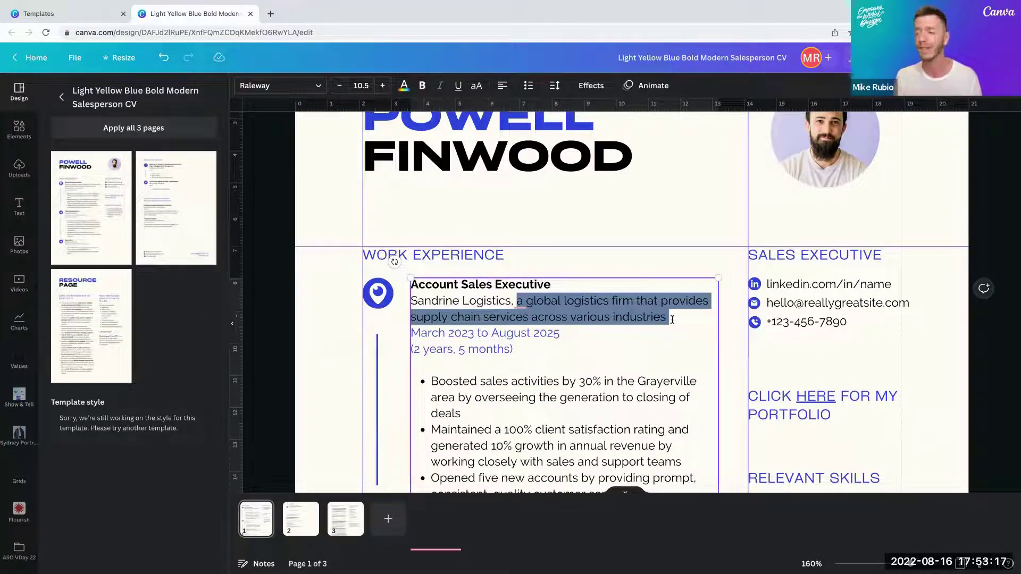
left_click(509, 301)
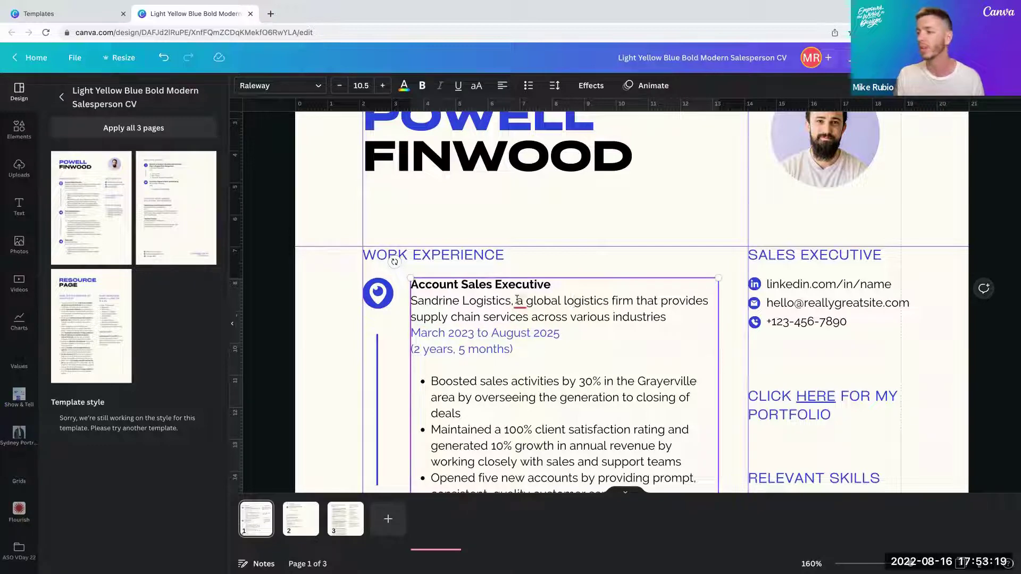
left_click_drag(519, 300, 413, 299)
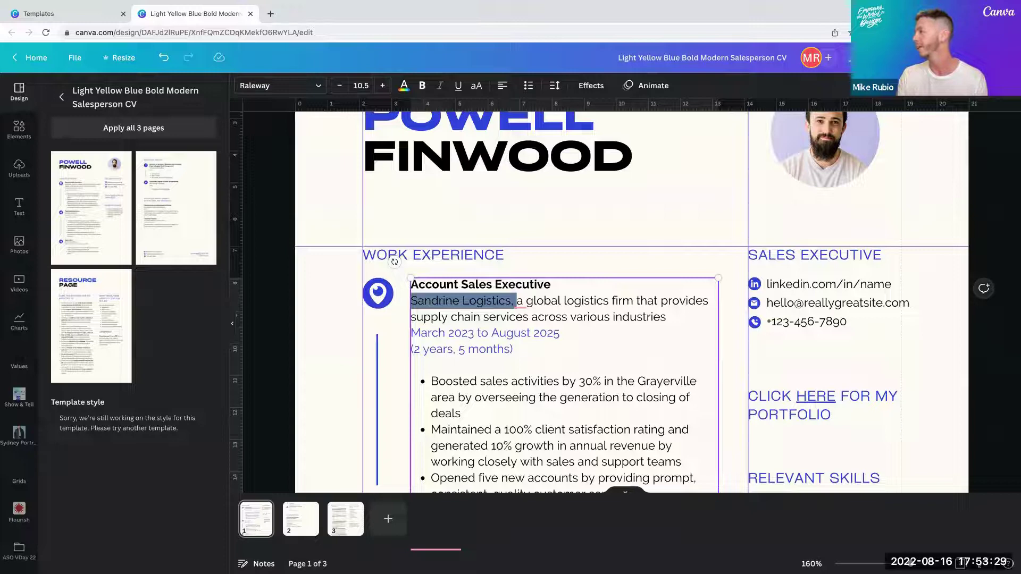
key("super+k")
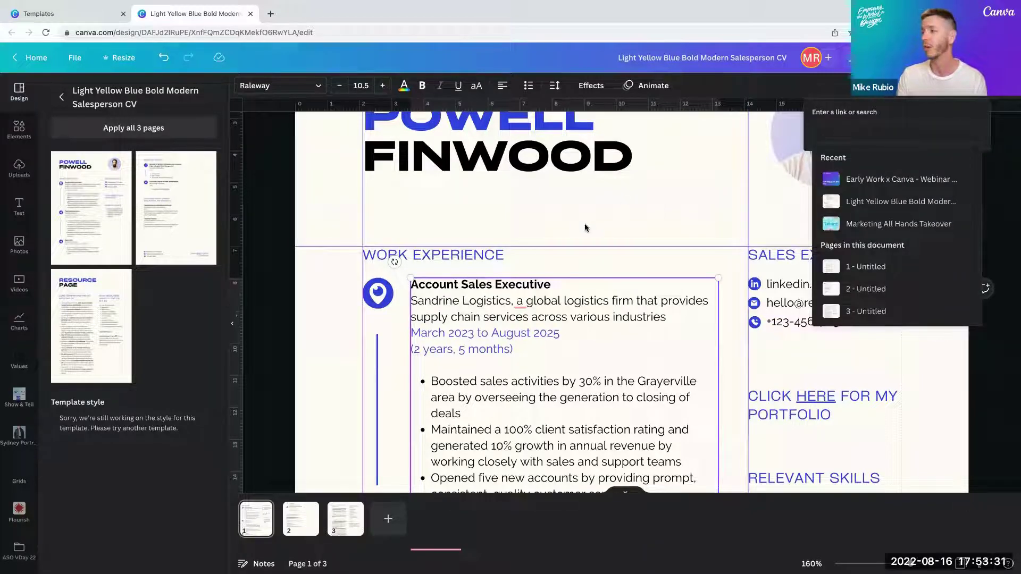
left_click(585, 228)
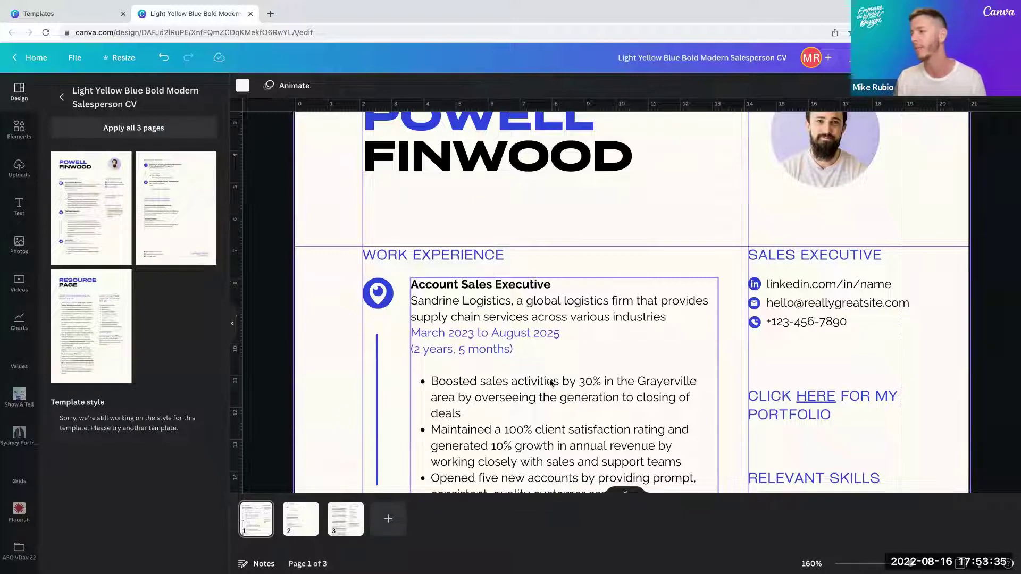
scroll(550, 382, "down", 1)
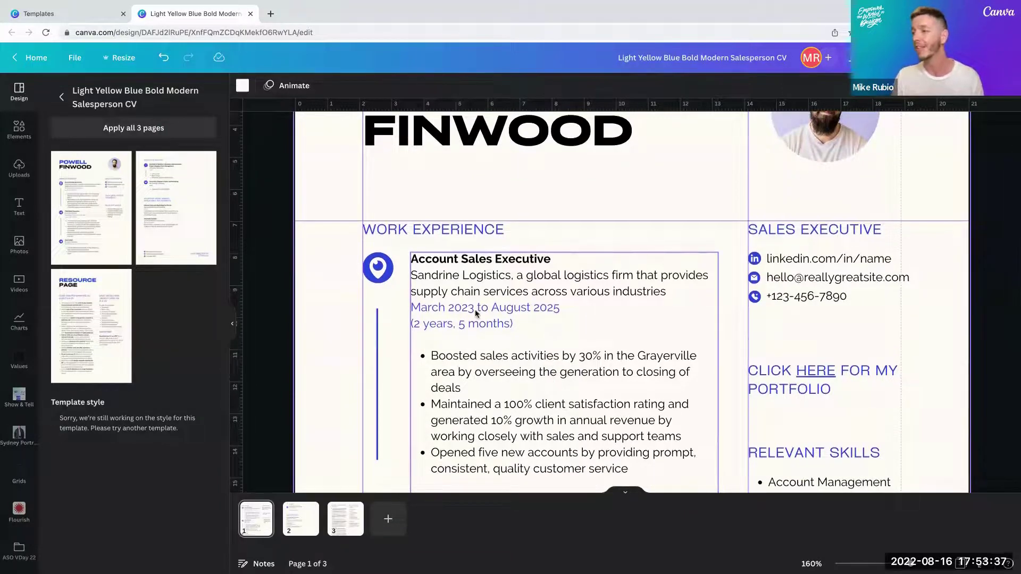
left_click(518, 309)
left_click(516, 323)
left_click(516, 323)
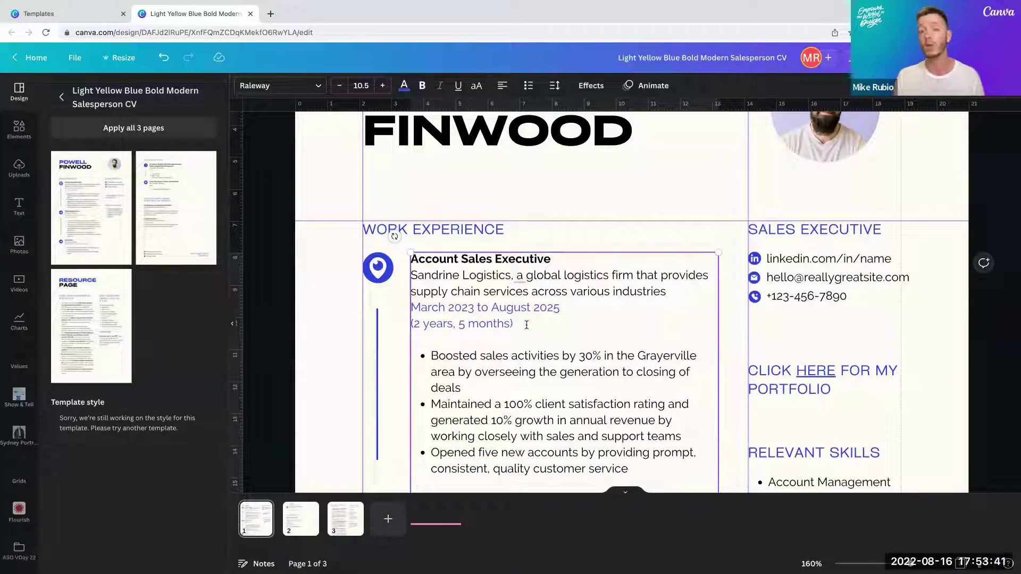
left_click_drag(527, 325, 413, 323)
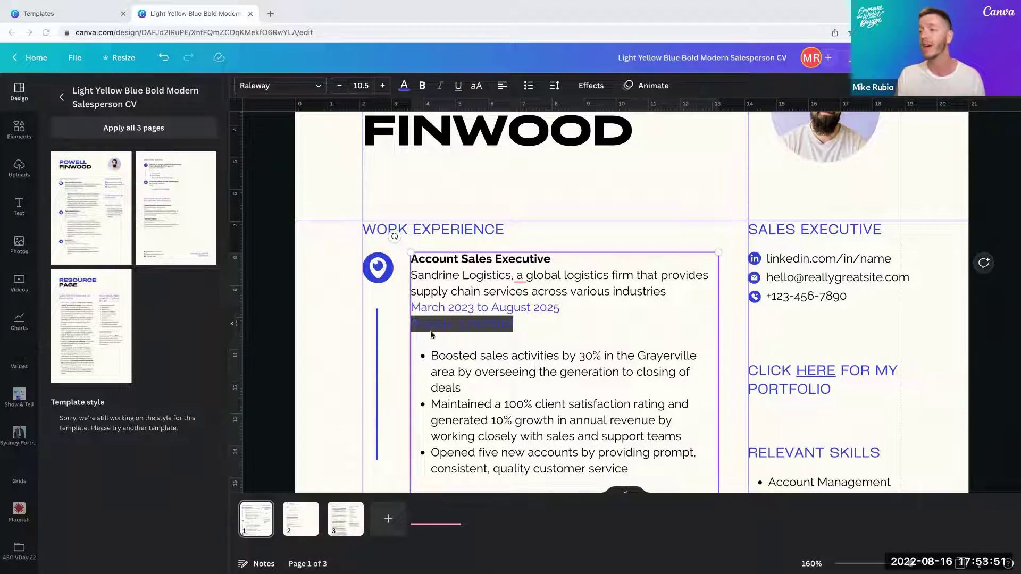
scroll(419, 372, "down", 2)
scroll(418, 372, "down", 2)
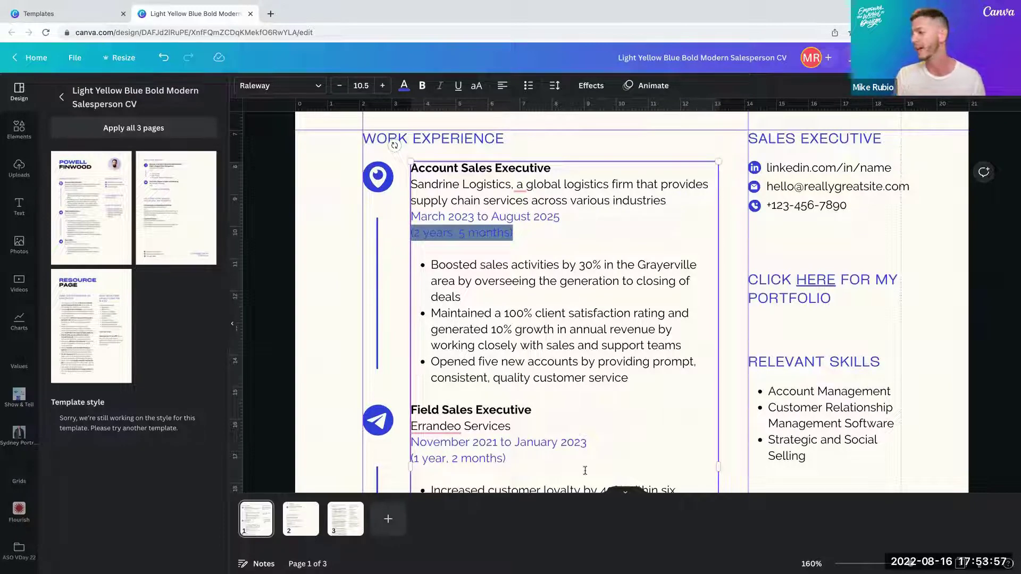
scroll(585, 471, "down", 1)
scroll(585, 471, "up", 2)
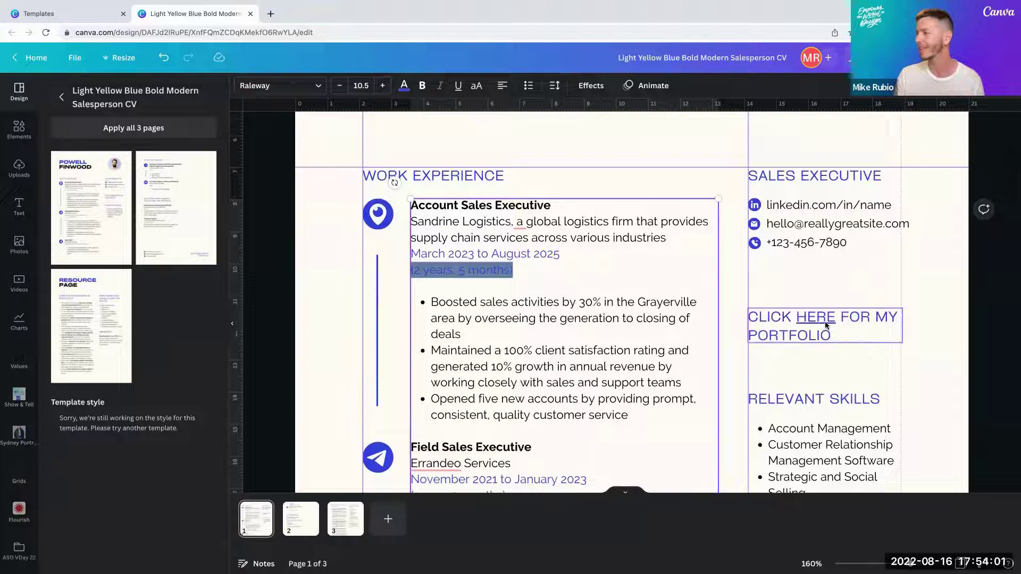
left_click(465, 319)
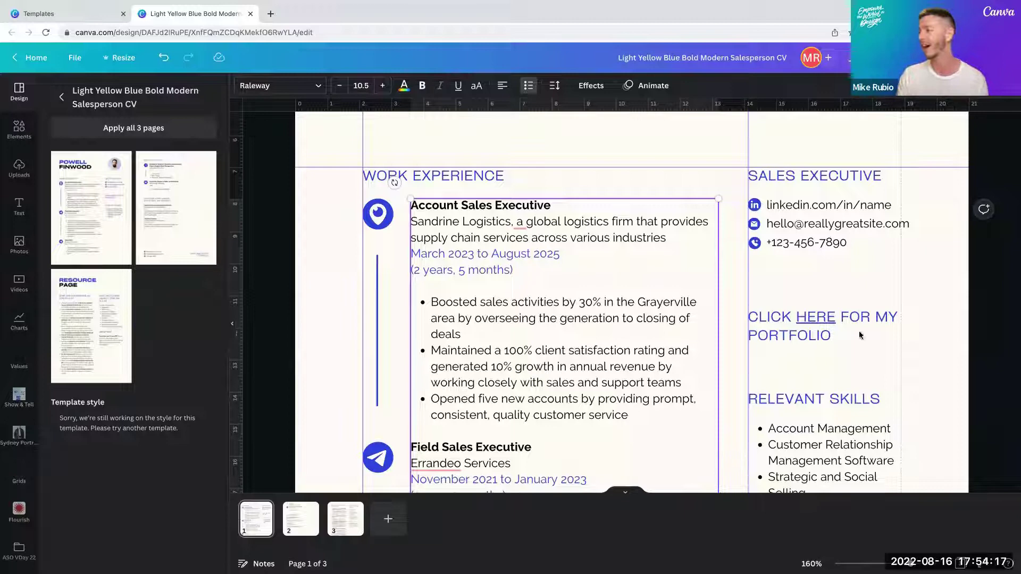
left_click(822, 351)
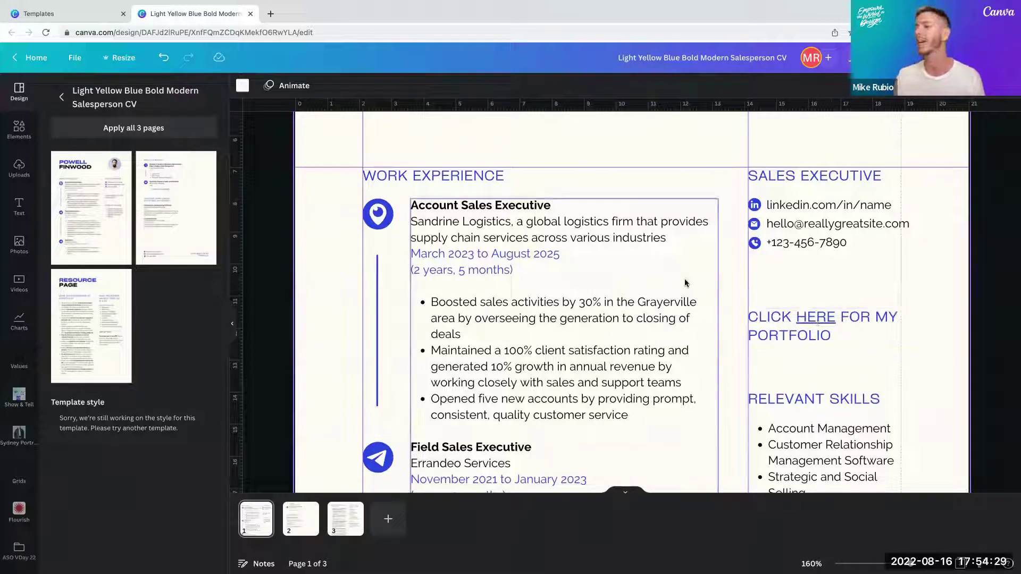
Select the sample man's profile photo in the header and zoom in on it.
scroll(678, 305, "down", 5)
scroll(679, 304, "down", 3)
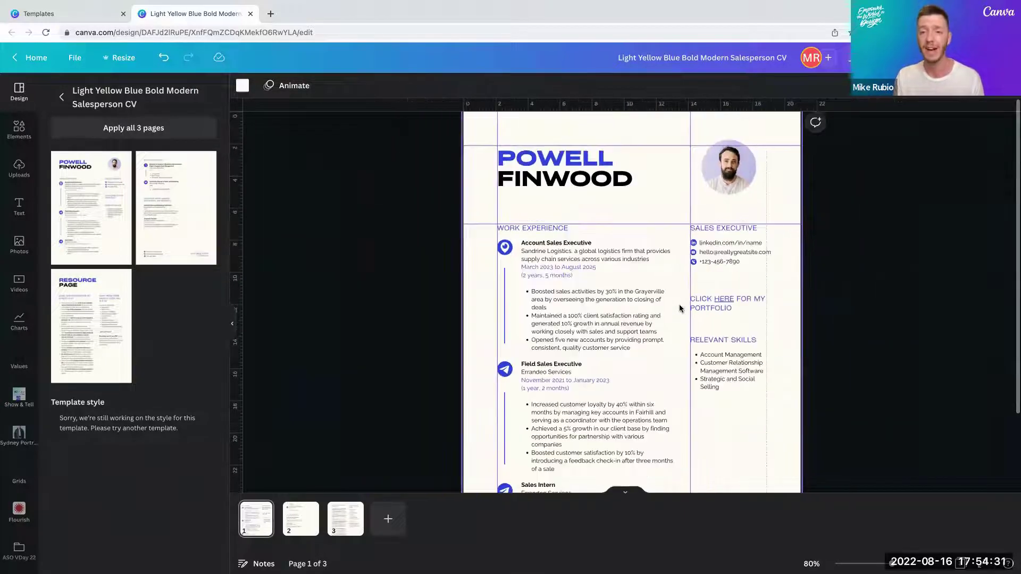
scroll(678, 304, "down", 3)
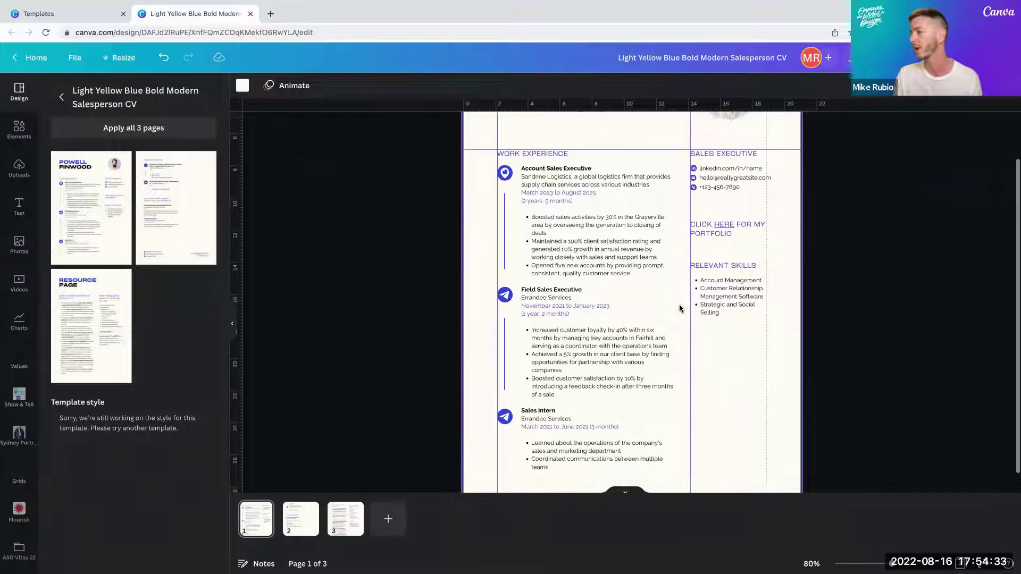
scroll(679, 309, "up", 2)
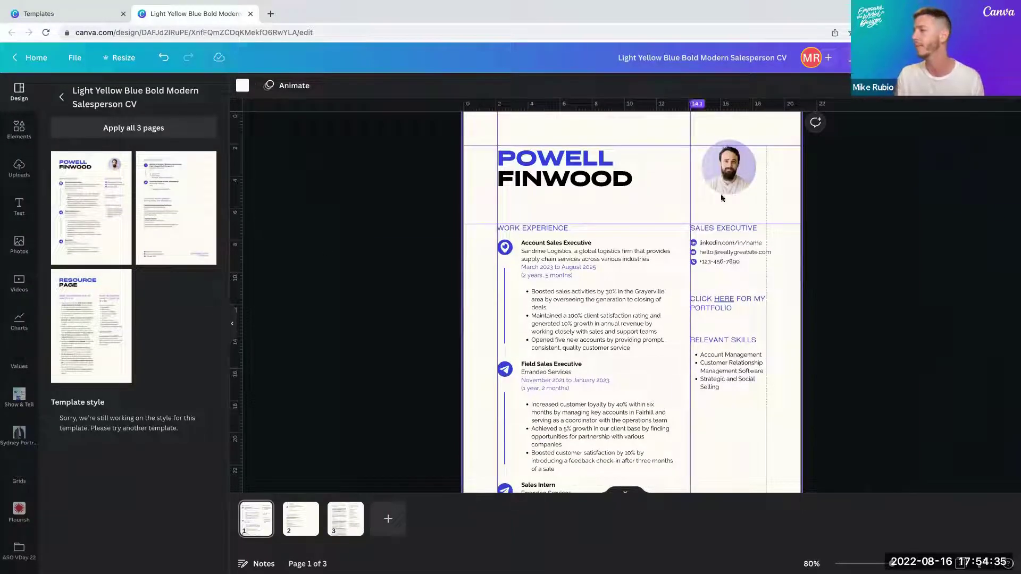
left_click(708, 182)
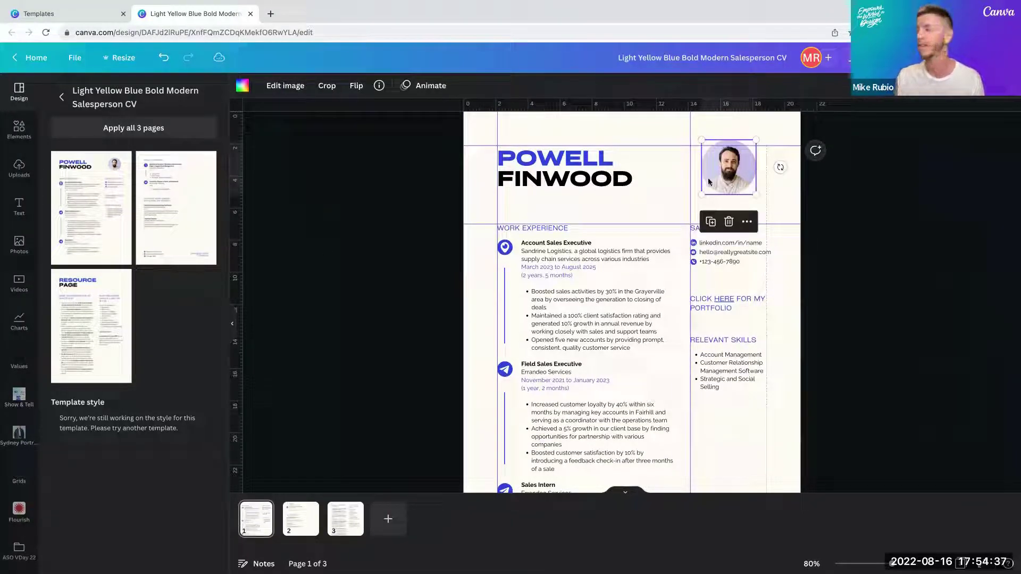
scroll(708, 182, "up", 5)
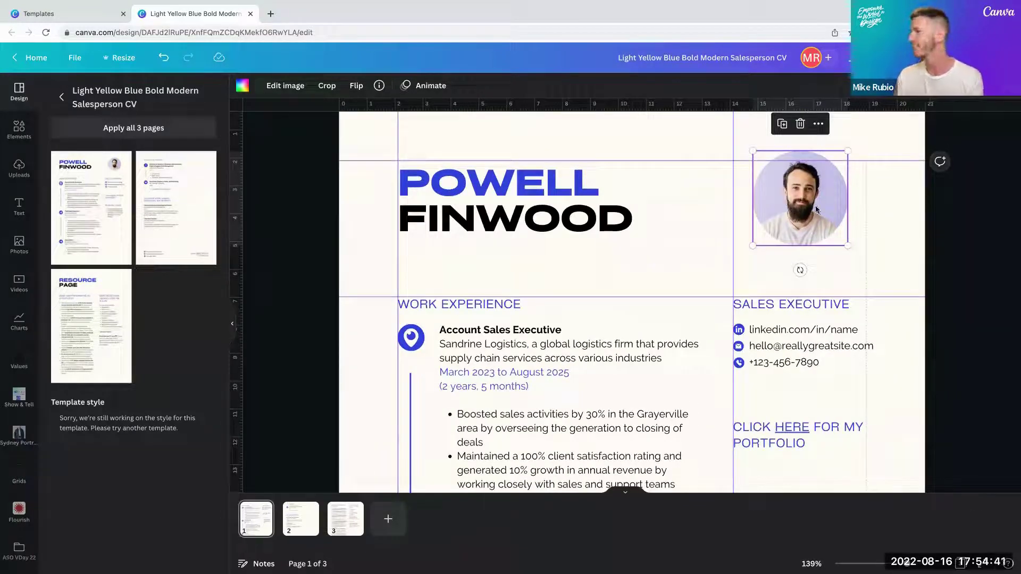
scroll(812, 208, "up", 8)
scroll(815, 208, "up", 1)
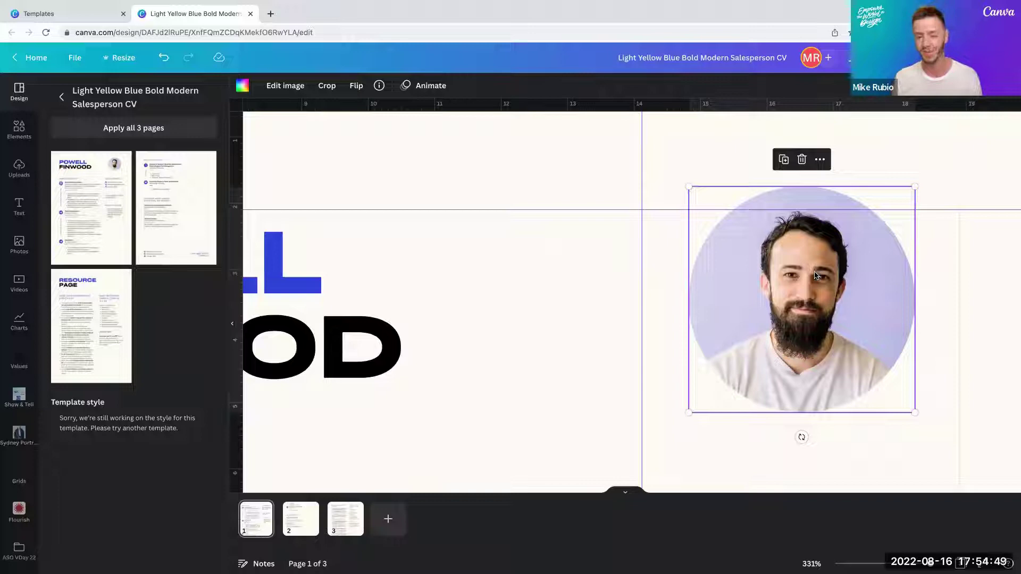
Delete the sample photo and drop the uploaded headshot into the circle frame.
key("Delete")
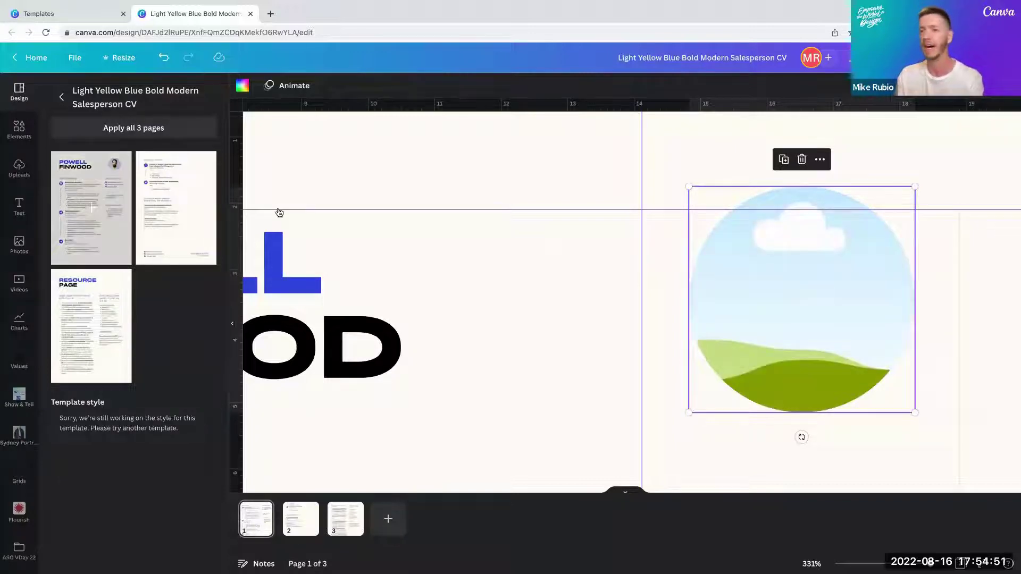
left_click(16, 177)
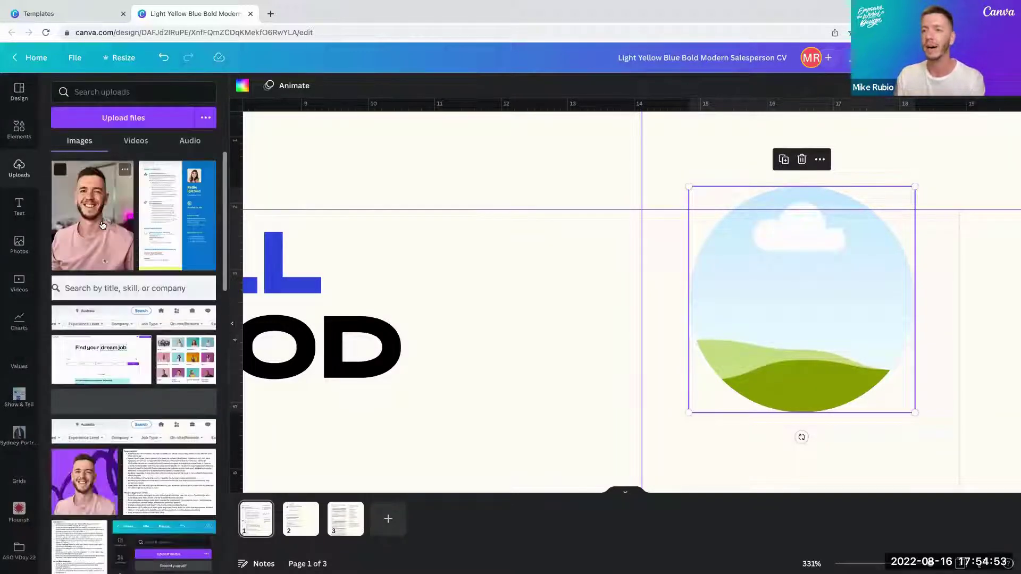
left_click_drag(93, 228, 750, 302)
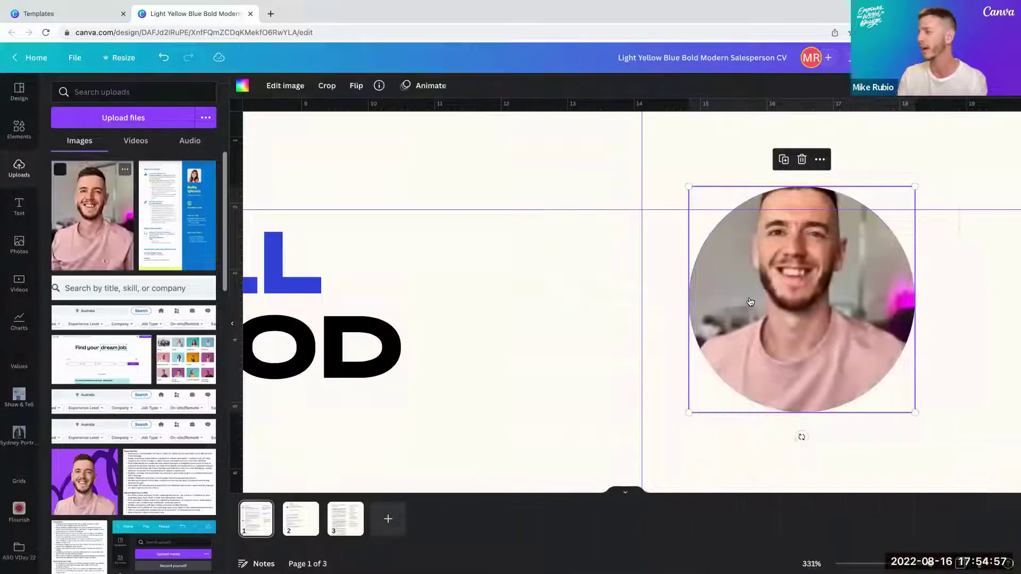
Crop and reposition the headshot so the face sits centred in the circle.
scroll(750, 301, "down", 2)
scroll(750, 301, "down", 4)
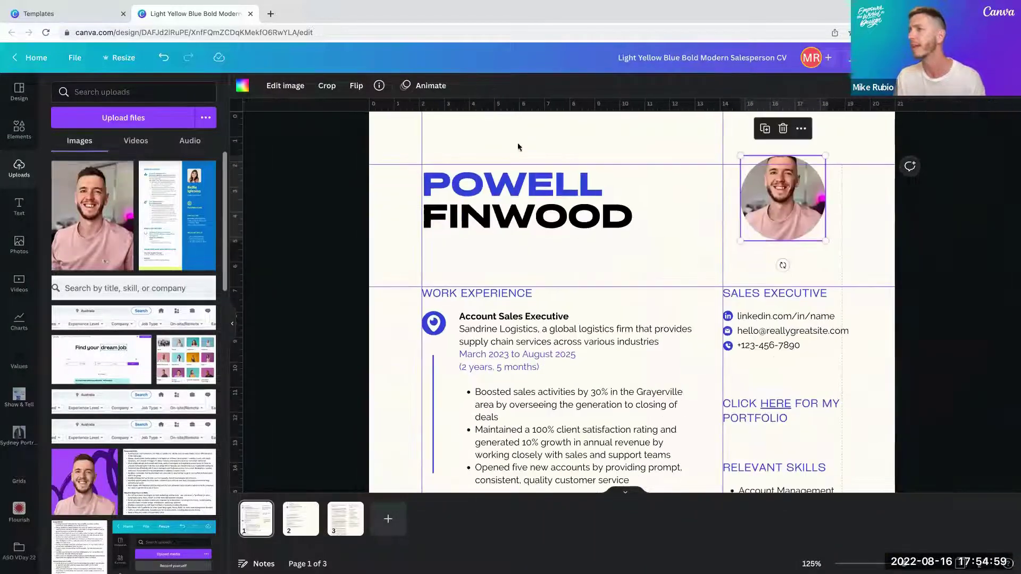
left_click(326, 87)
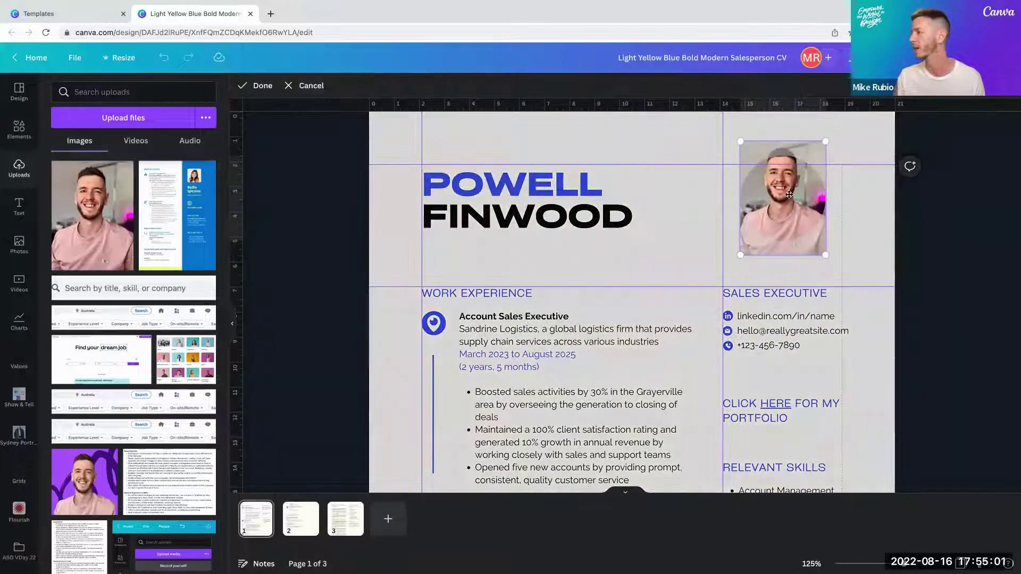
left_click_drag(786, 217, 787, 219)
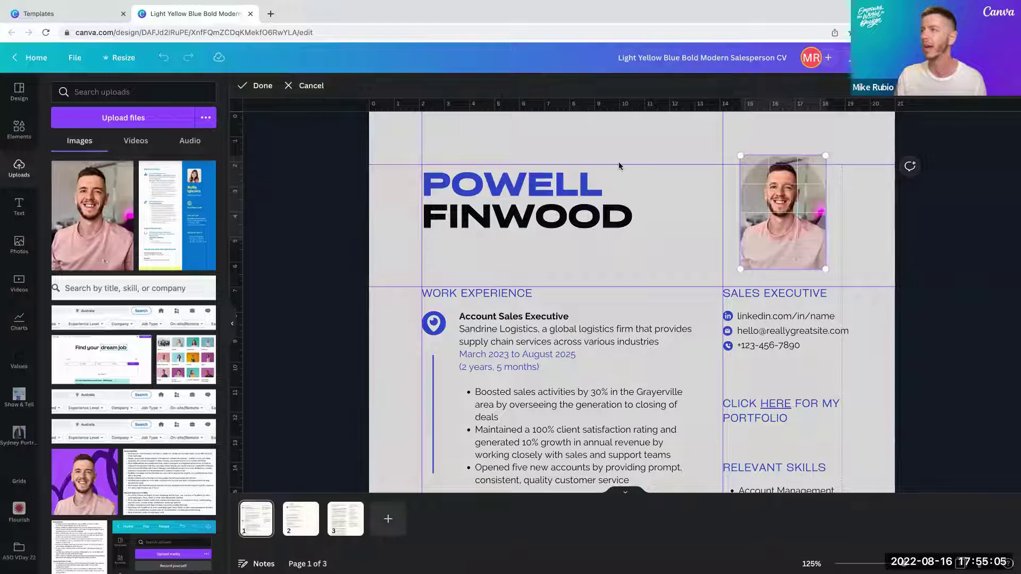
left_click(256, 86)
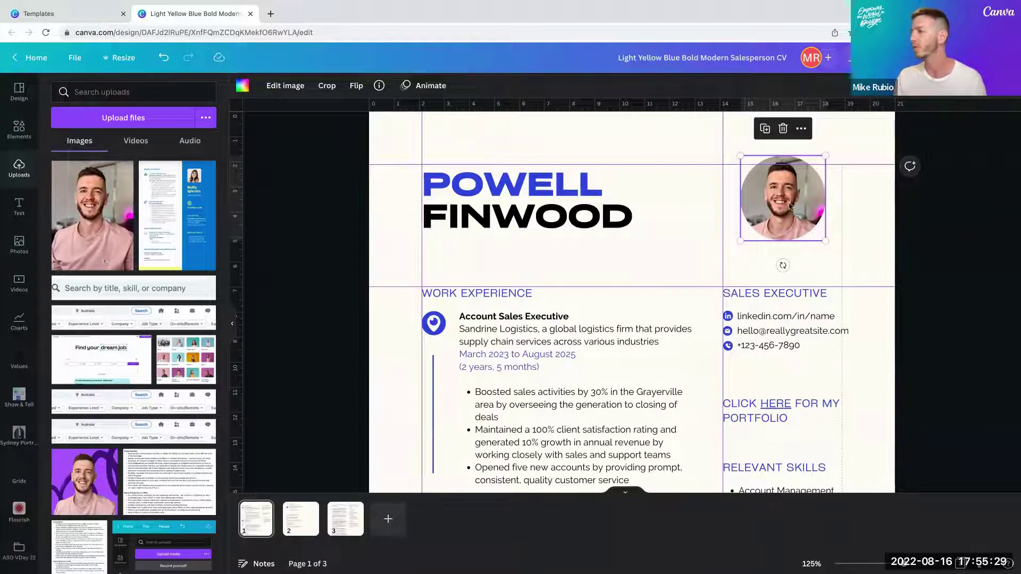
Apply BG Remover to the headshot from Edit image.
left_click(286, 86)
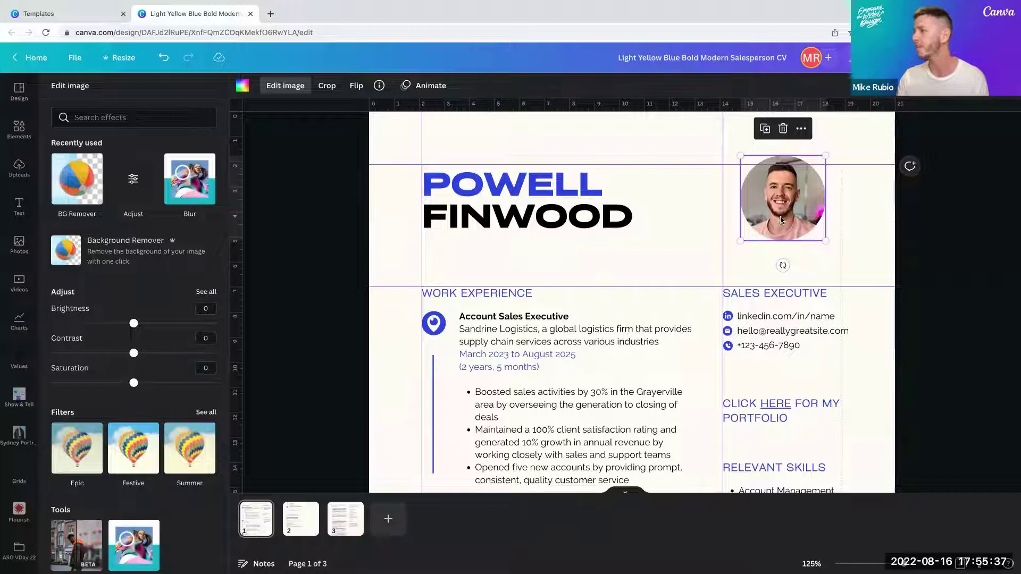
left_click(76, 186)
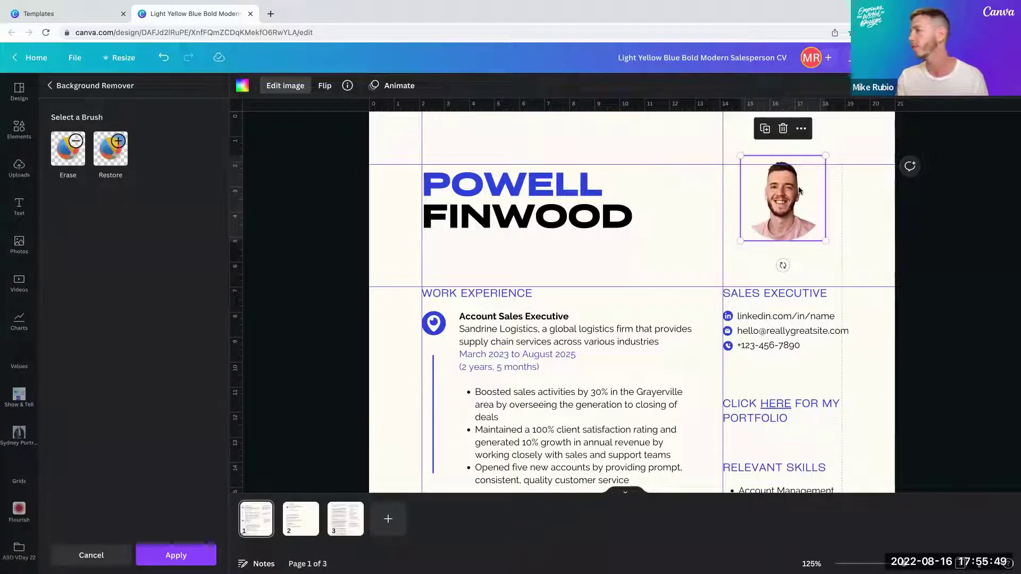
scroll(799, 190, "up", 5)
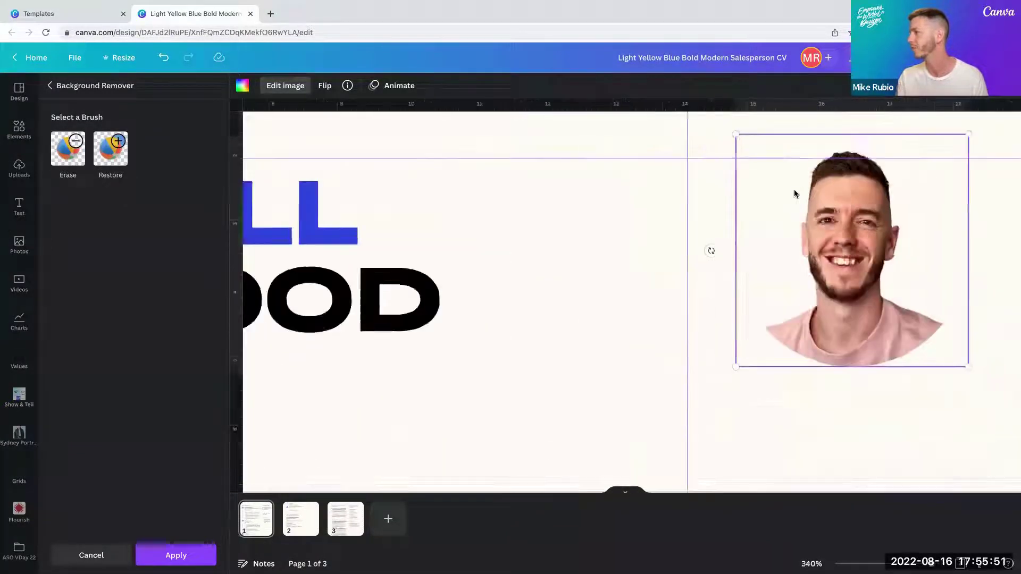
scroll(794, 189, "down", 5)
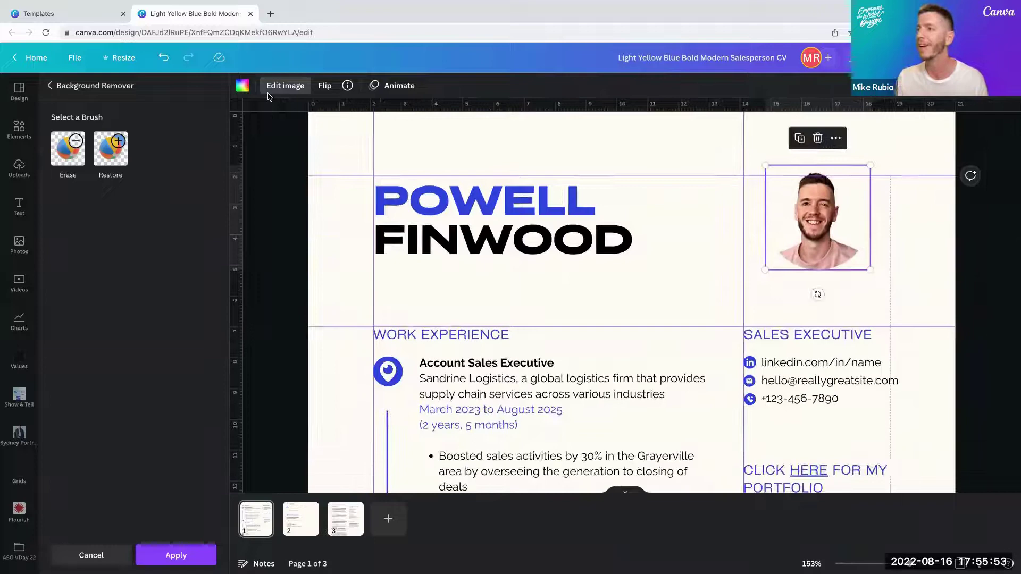
Add a teal circle shape from Elements to the CV page.
left_click(18, 169)
left_click(19, 129)
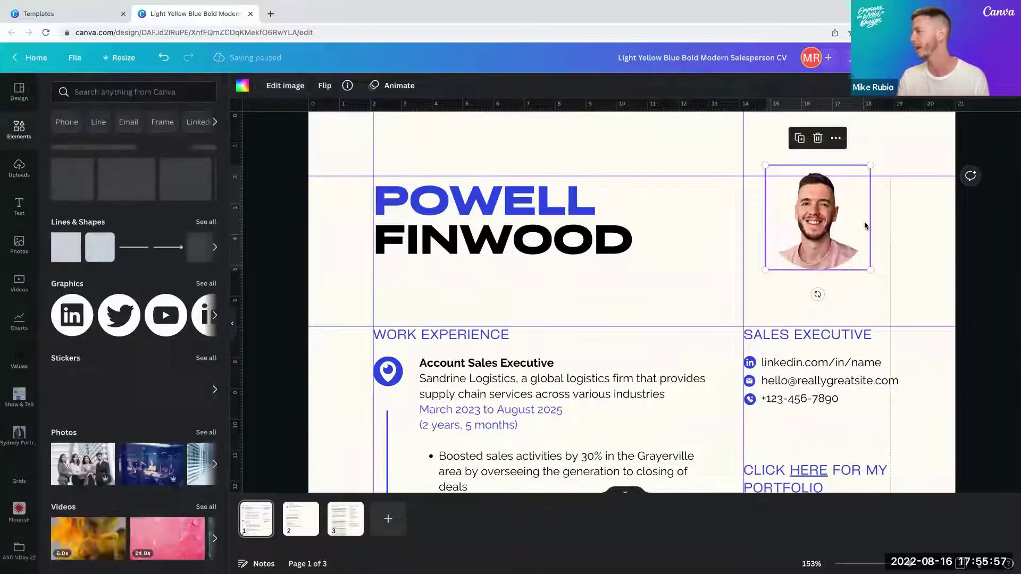
left_click(71, 179)
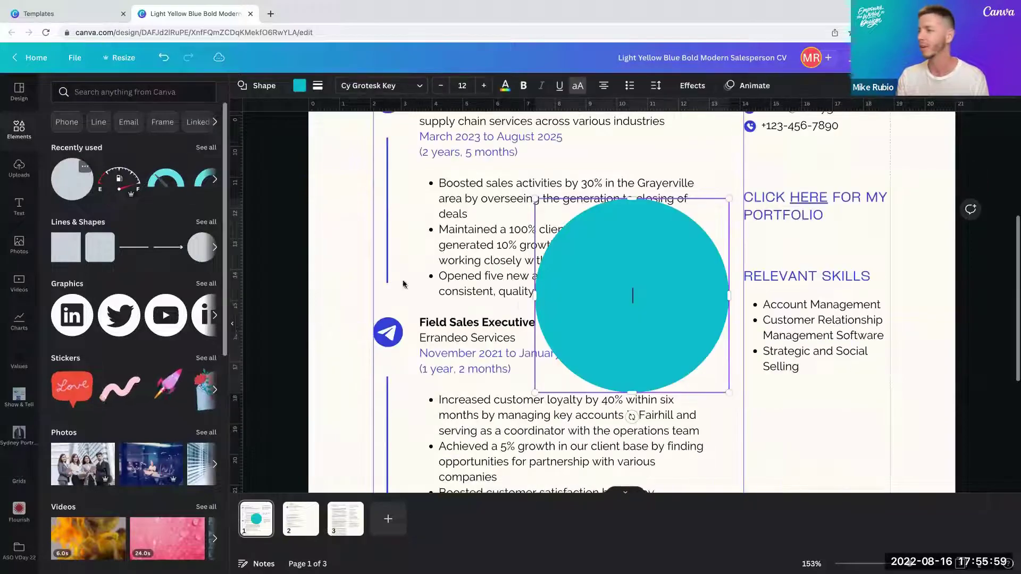
scroll(607, 314, "down", 5)
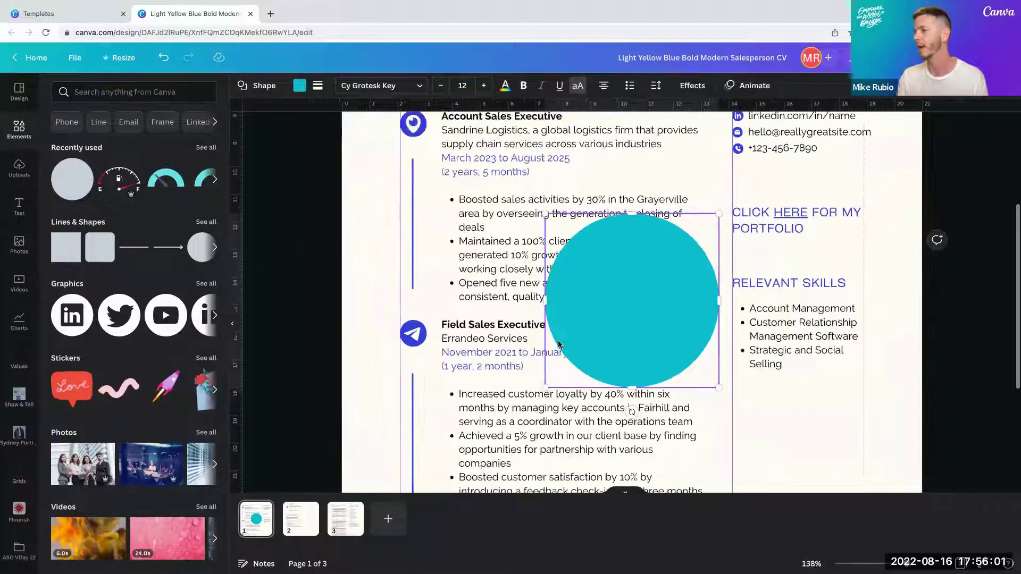
left_click(737, 435)
Move the teal circle onto the headshot, resize it to 3.75 × 3.75 cm, and open Position.
left_click_drag(640, 319, 738, 129)
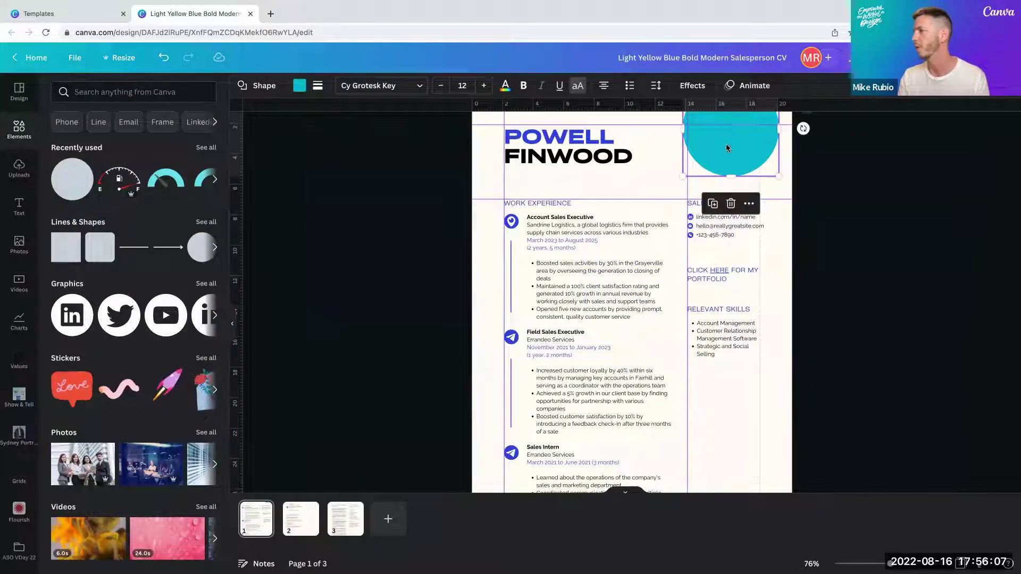
scroll(726, 144, "down", 3)
scroll(681, 189, "down", 1)
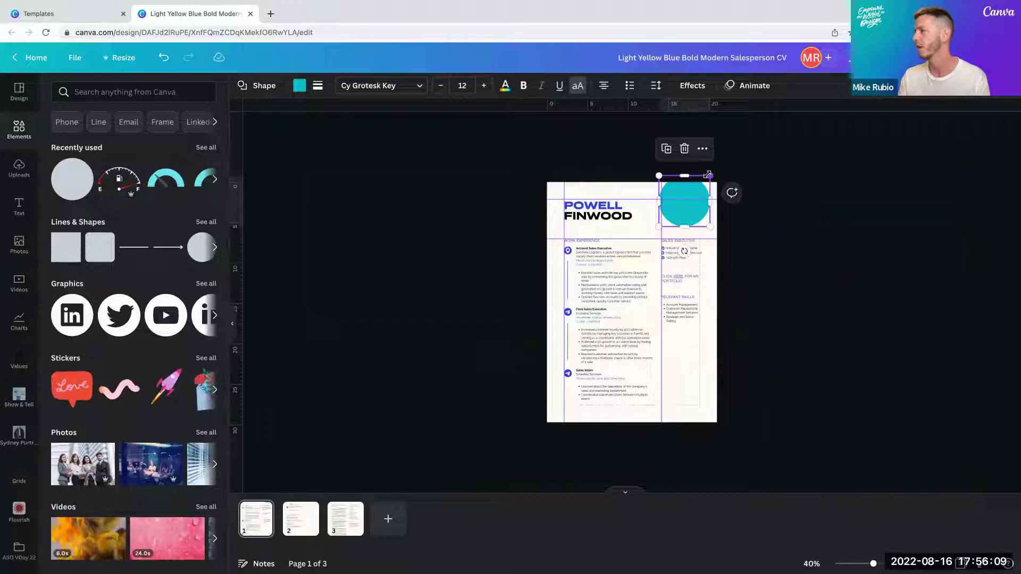
left_click_drag(704, 174, 679, 213)
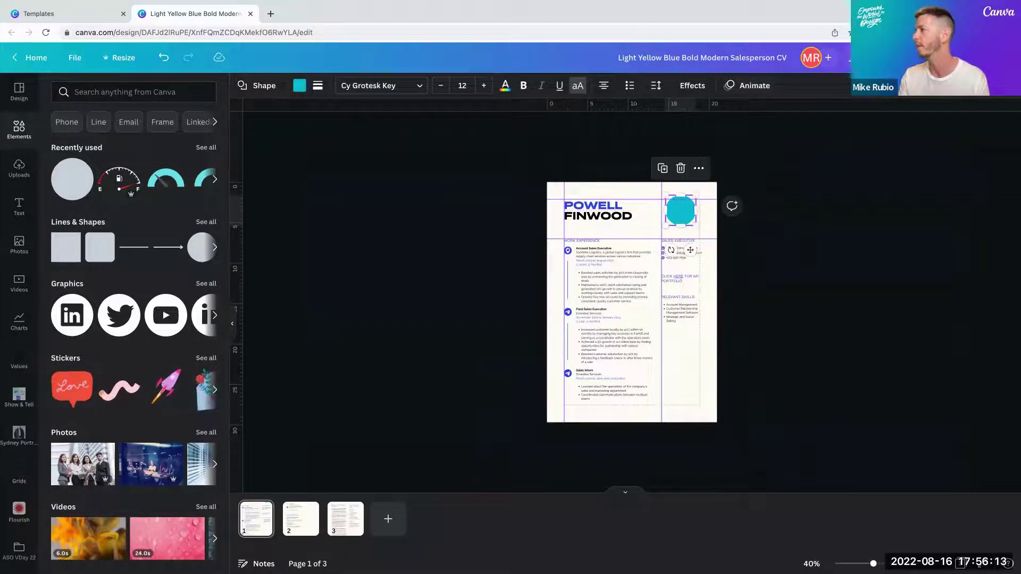
left_click(798, 86)
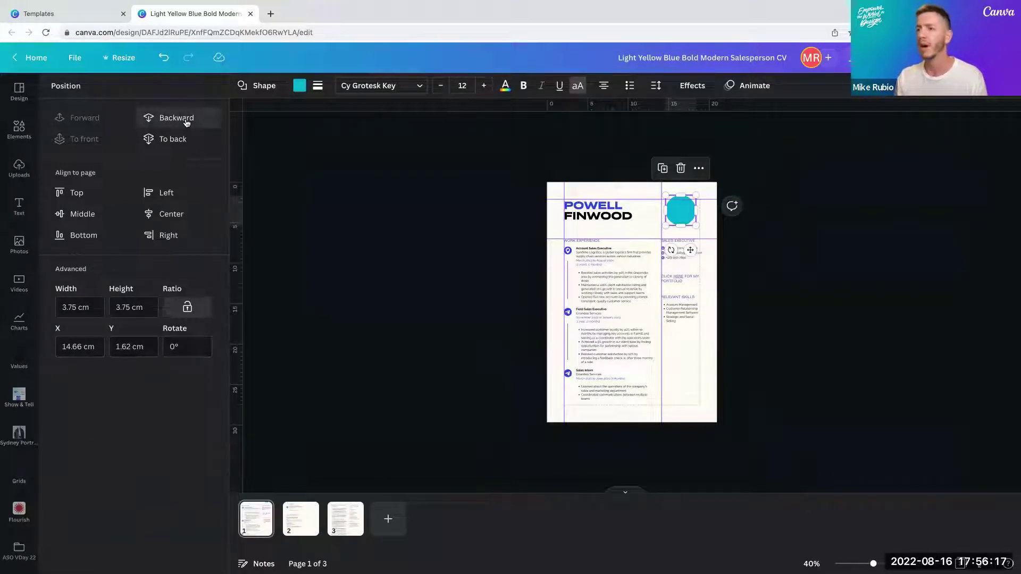
Send the teal circle behind the headshot and shrink the headshot slightly.
left_click(186, 122)
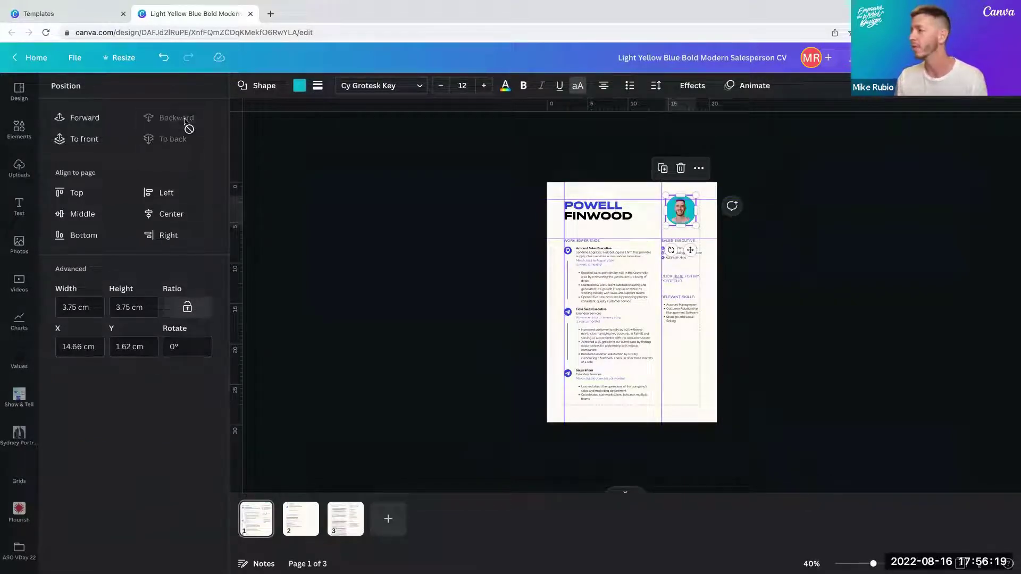
scroll(649, 218, "up", 10)
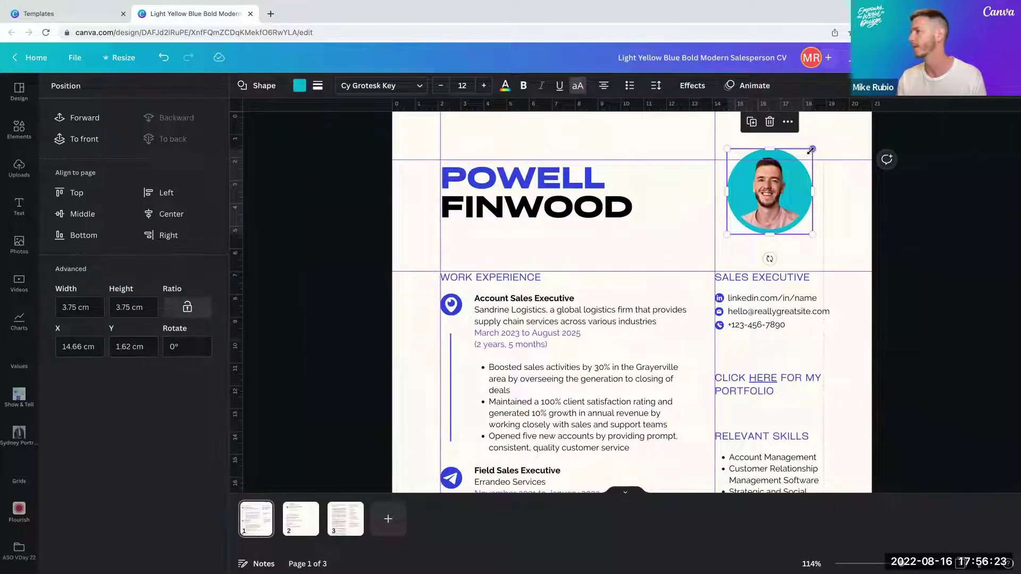
left_click_drag(811, 150, 801, 159)
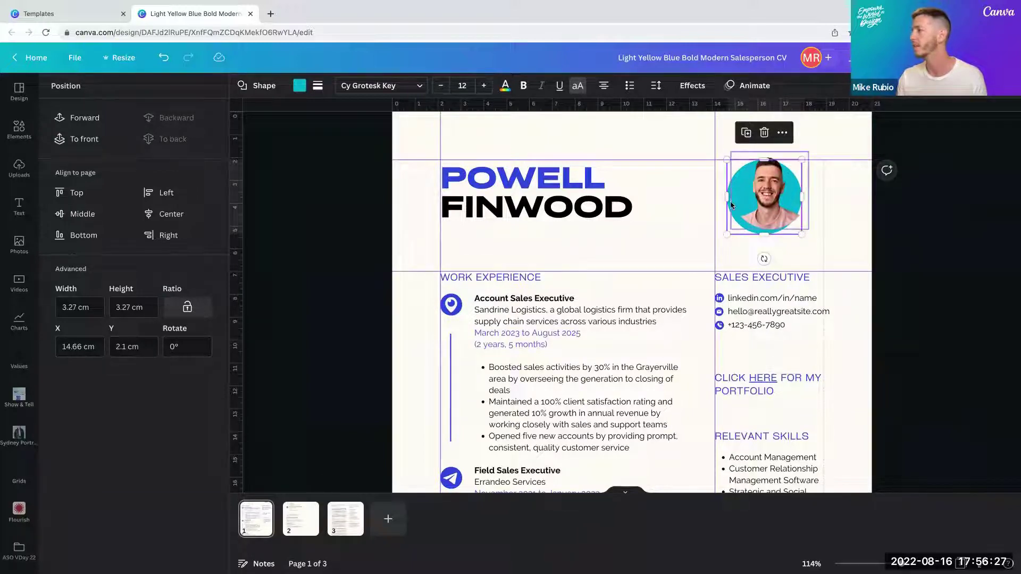
Nudge the headshot over the circle and centre the teal circle behind it.
key("Escape")
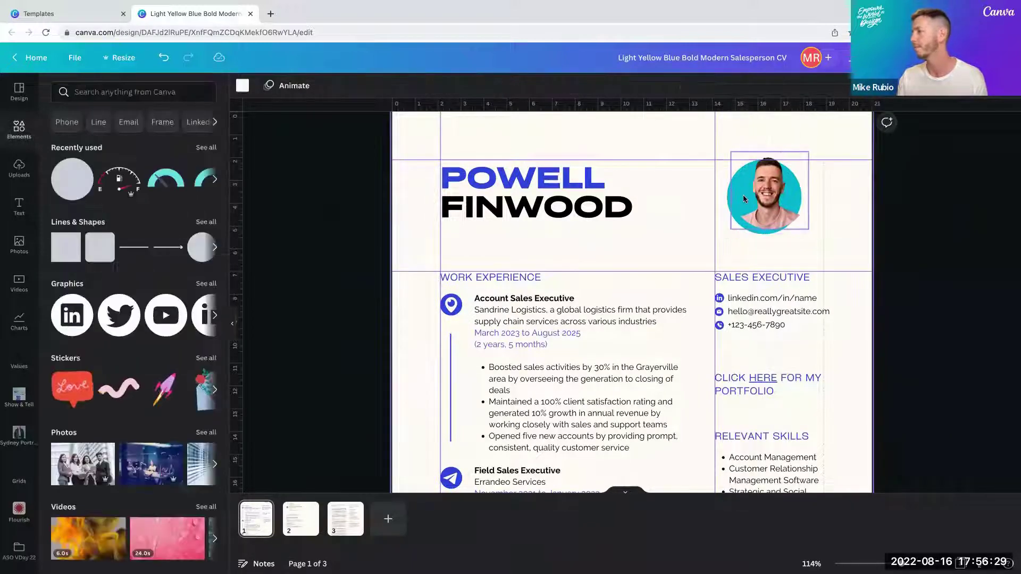
left_click(739, 206)
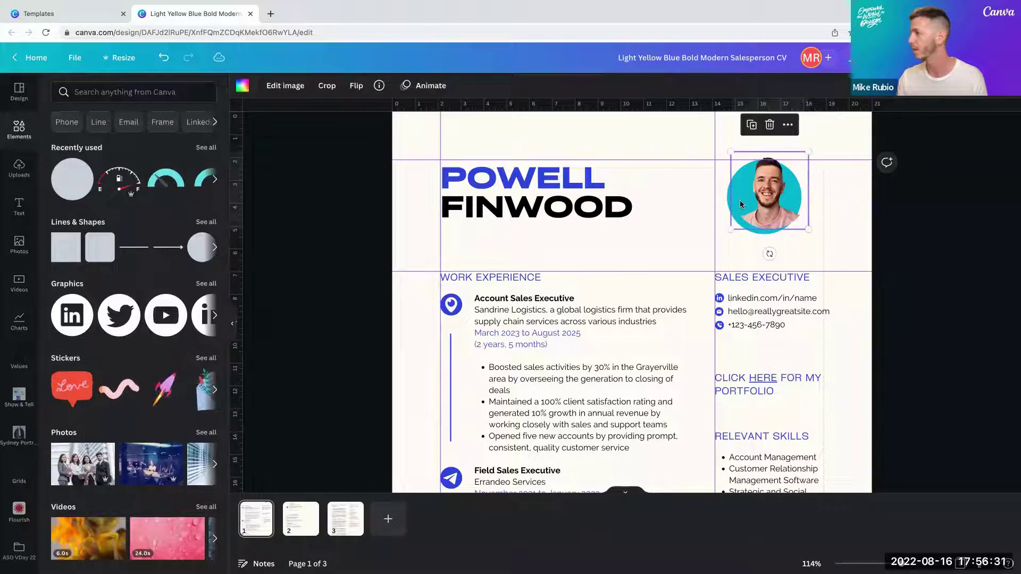
left_click_drag(740, 204, 741, 207)
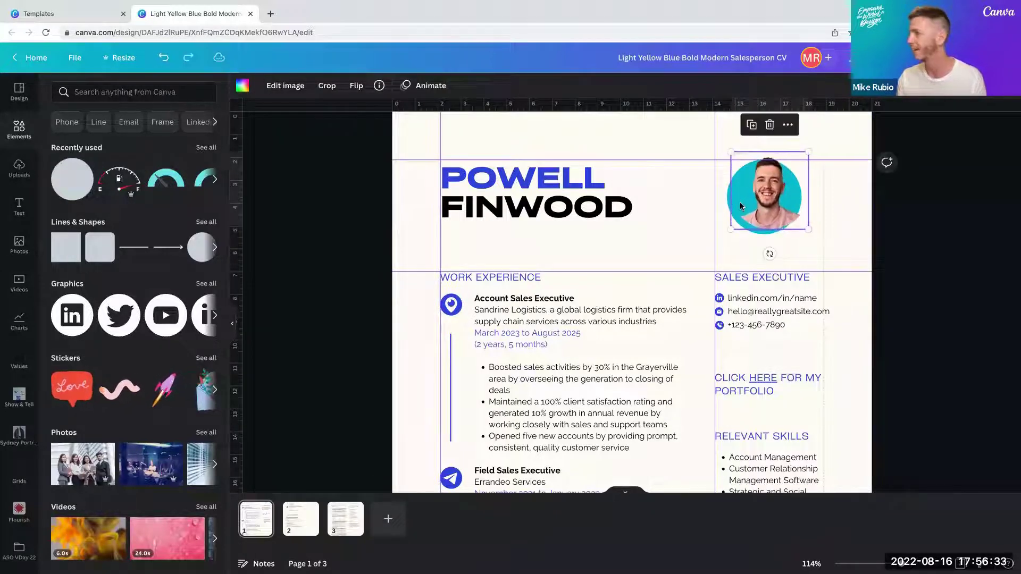
left_click(729, 197)
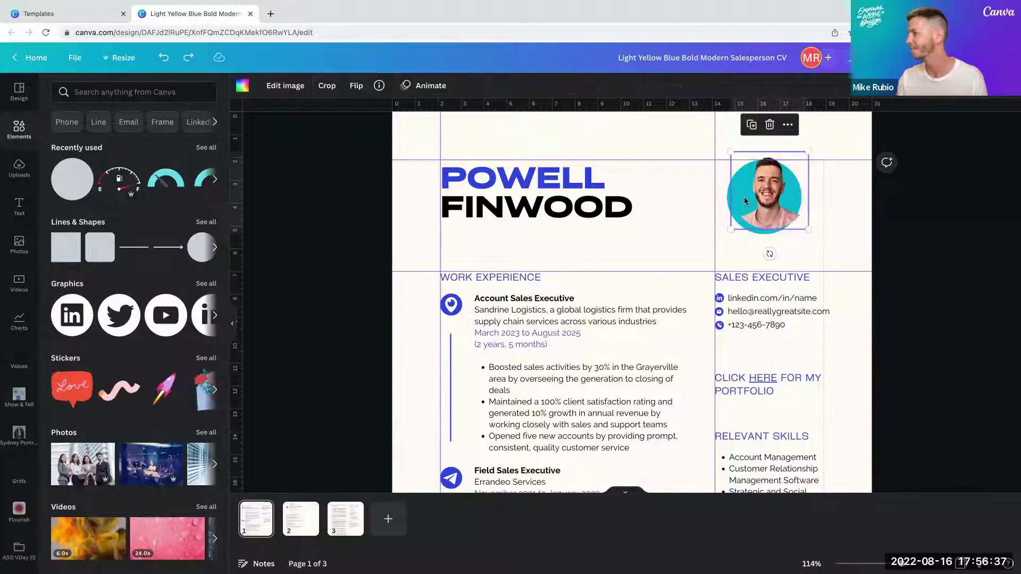
left_click_drag(745, 197, 750, 194)
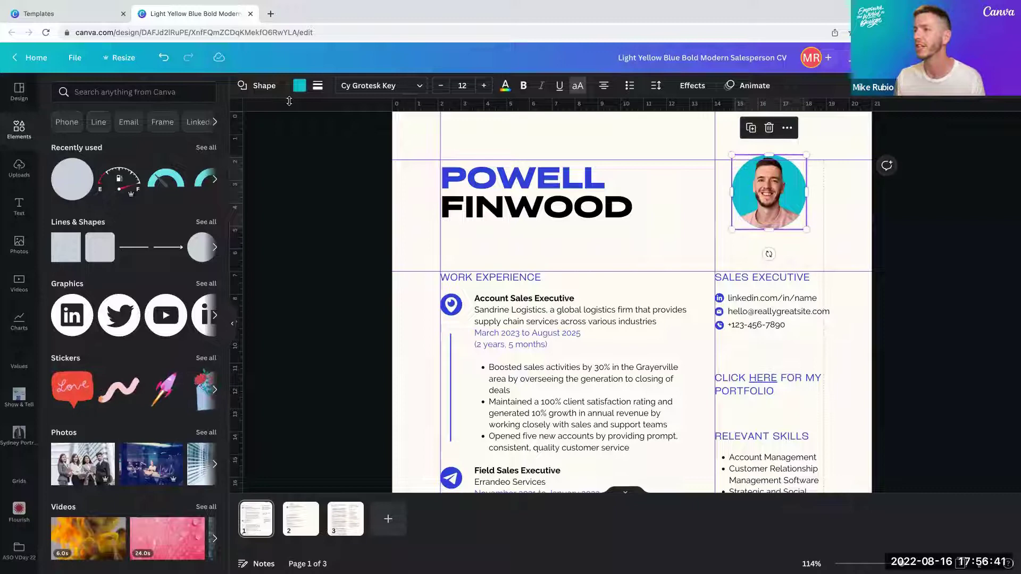
left_click(742, 201)
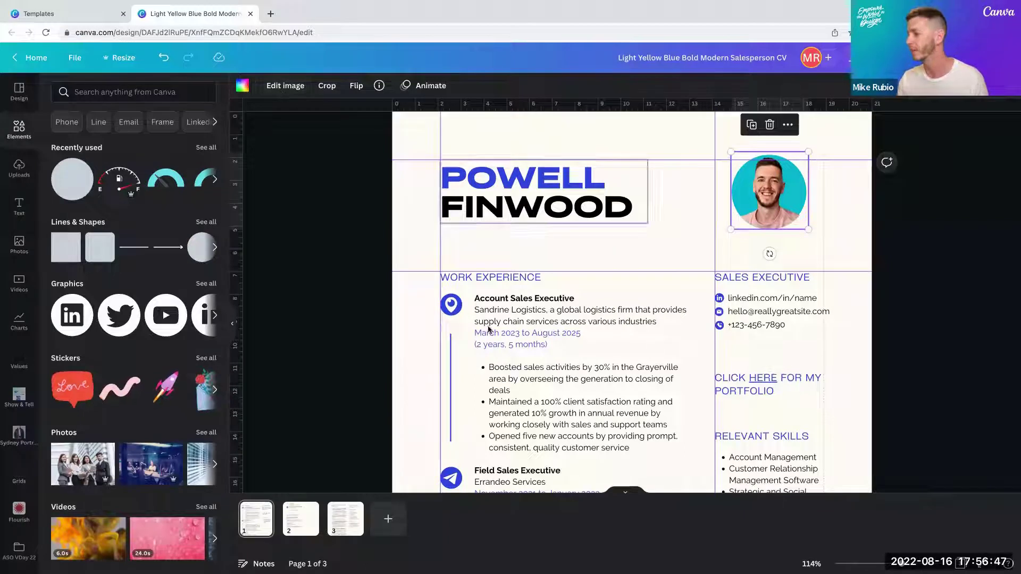
Recolour the circle with a lightened version of POWELL's blue sampled by eyedropper, then return the headshot onto it.
left_click(241, 88)
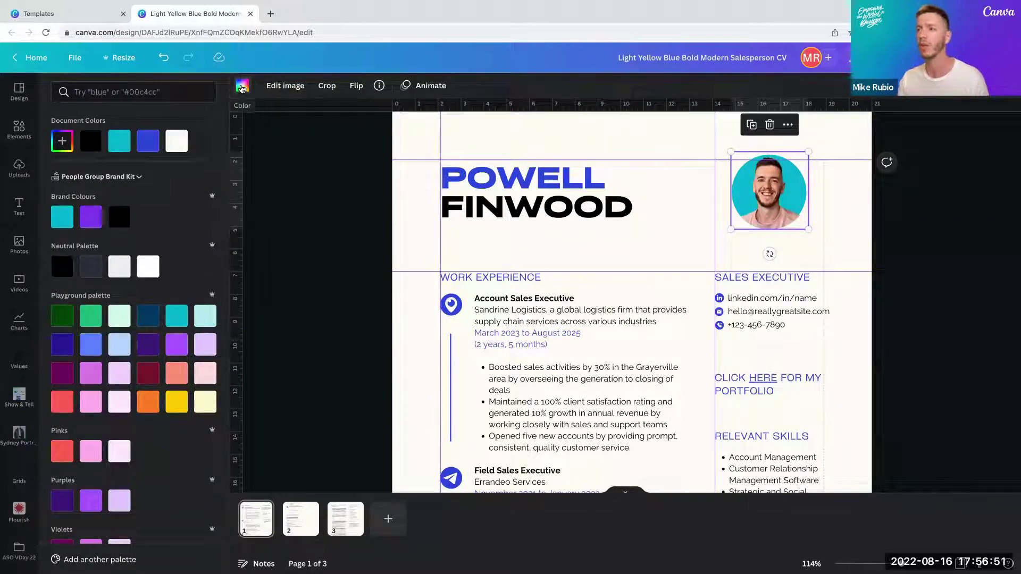
left_click(61, 142)
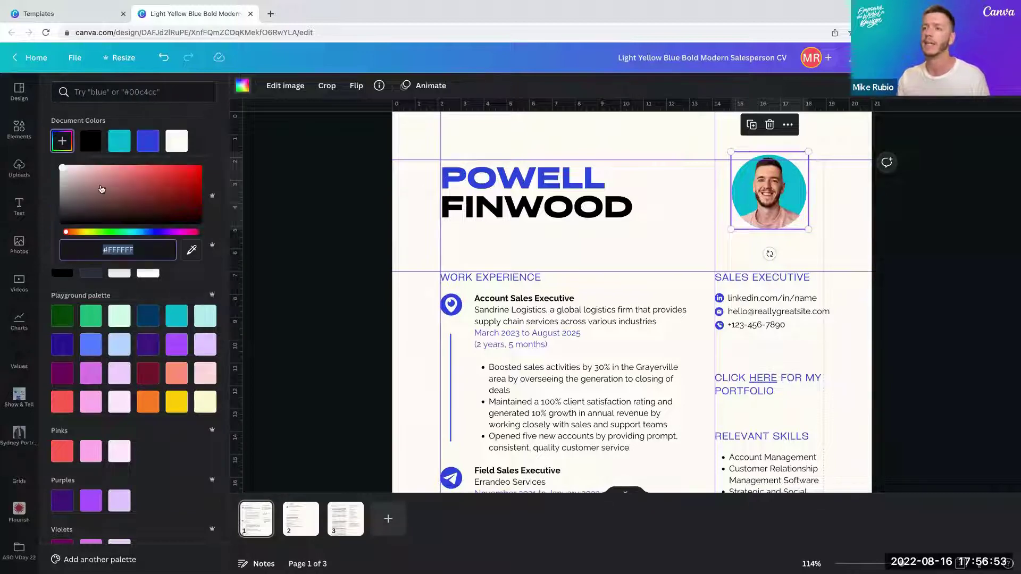
left_click(192, 254)
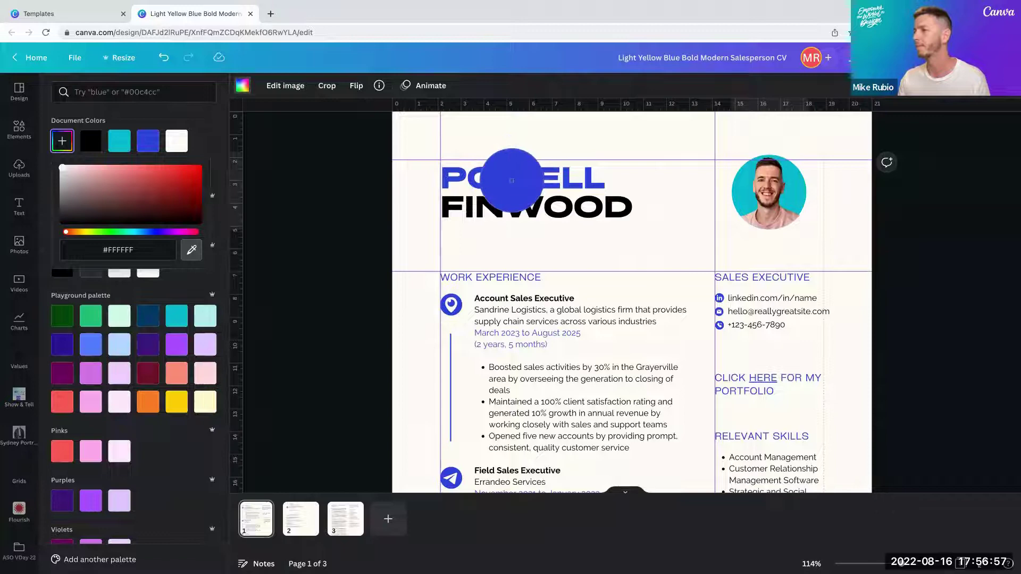
left_click(513, 179)
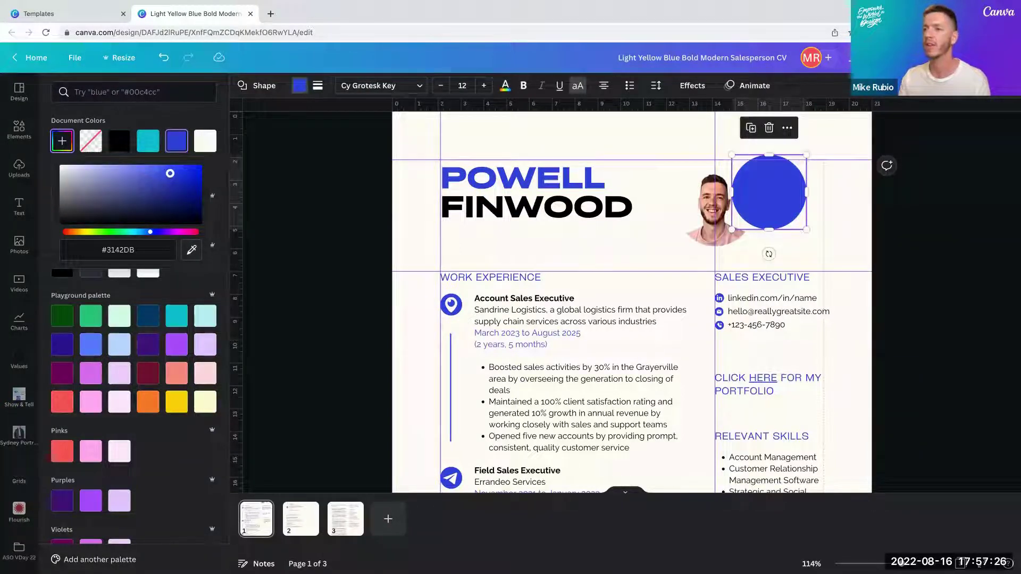
left_click_drag(167, 173, 132, 175)
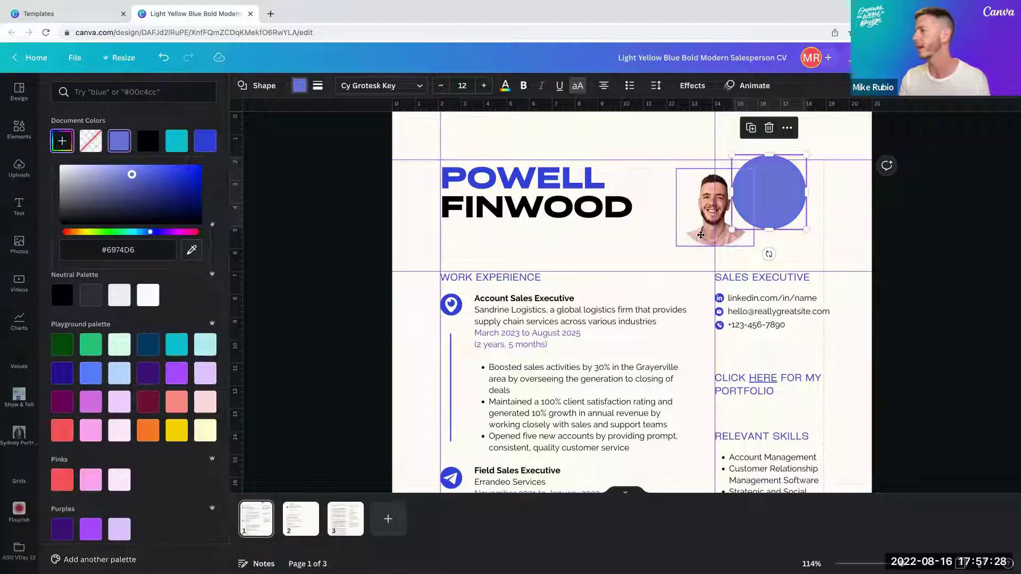
left_click_drag(701, 234, 753, 220)
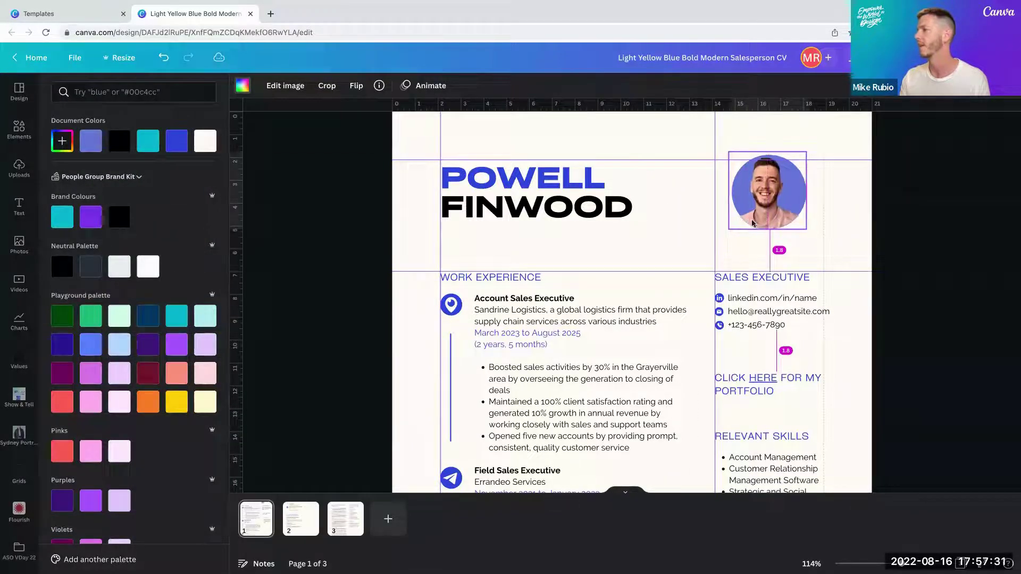
left_click(666, 248)
scroll(673, 250, "down", 3)
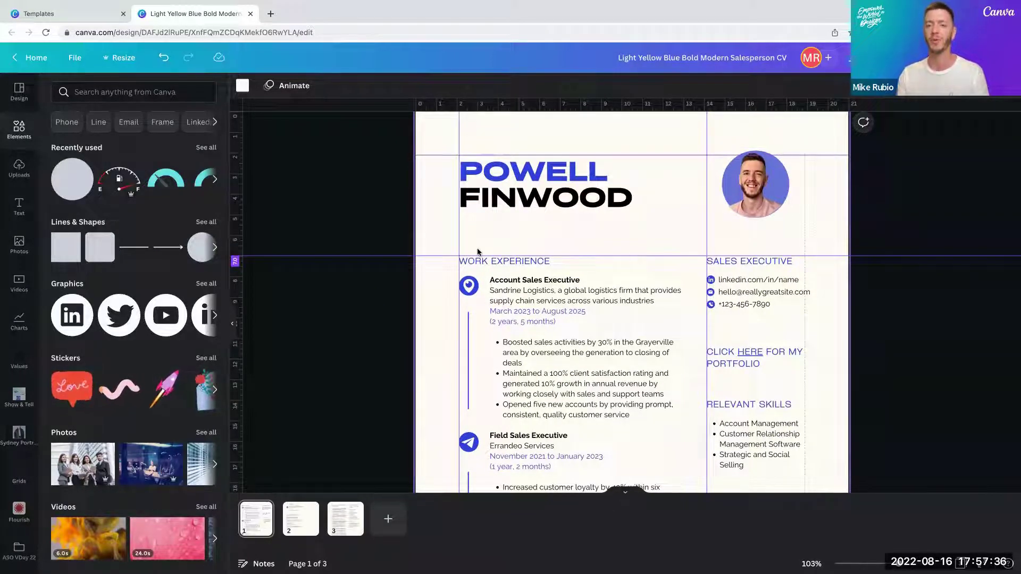
scroll(365, 293, "down", 4)
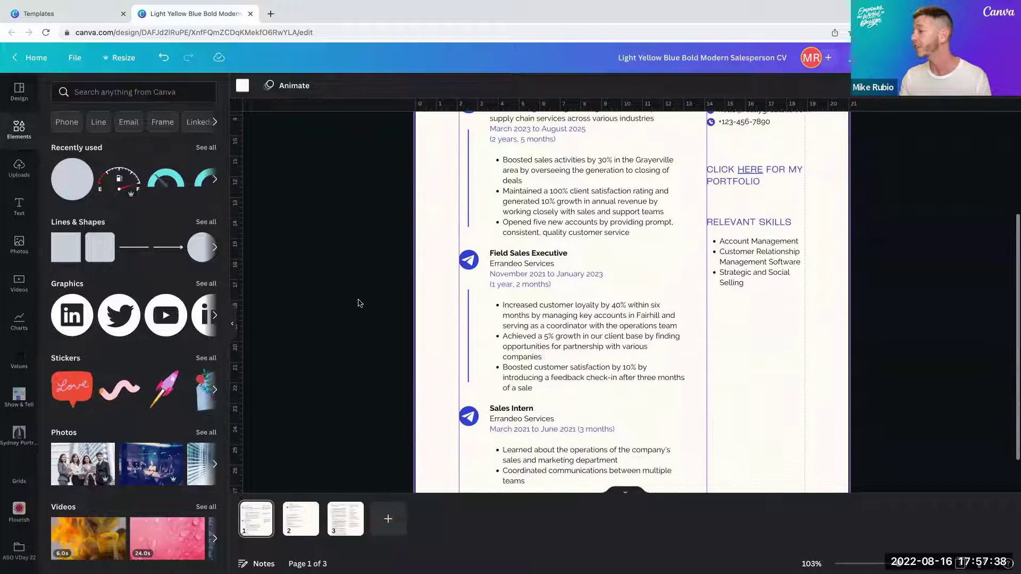
scroll(358, 304, "down", 5, "ctrl")
scroll(358, 300, "down", 10)
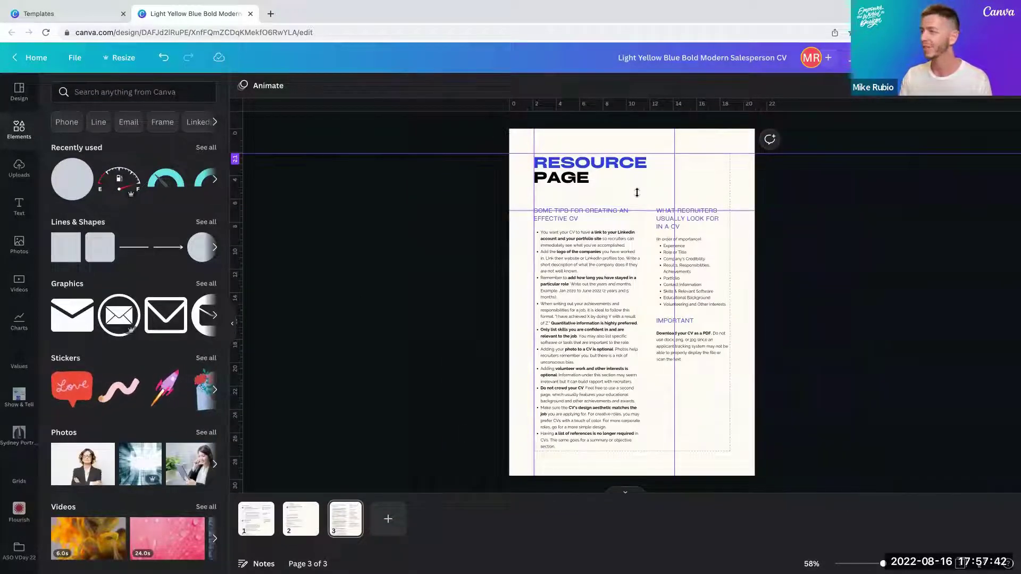
left_click(257, 519)
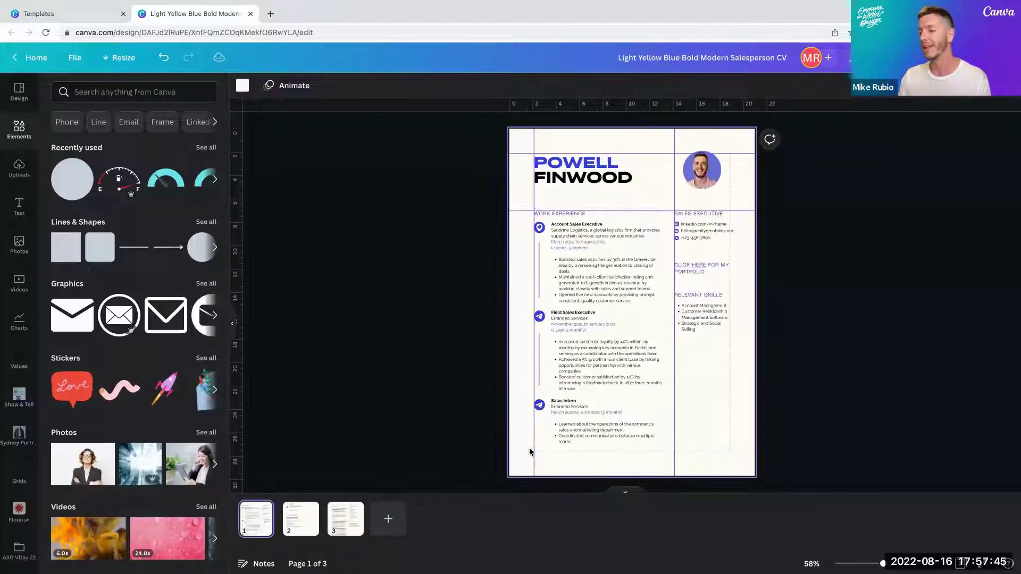
left_click(301, 519)
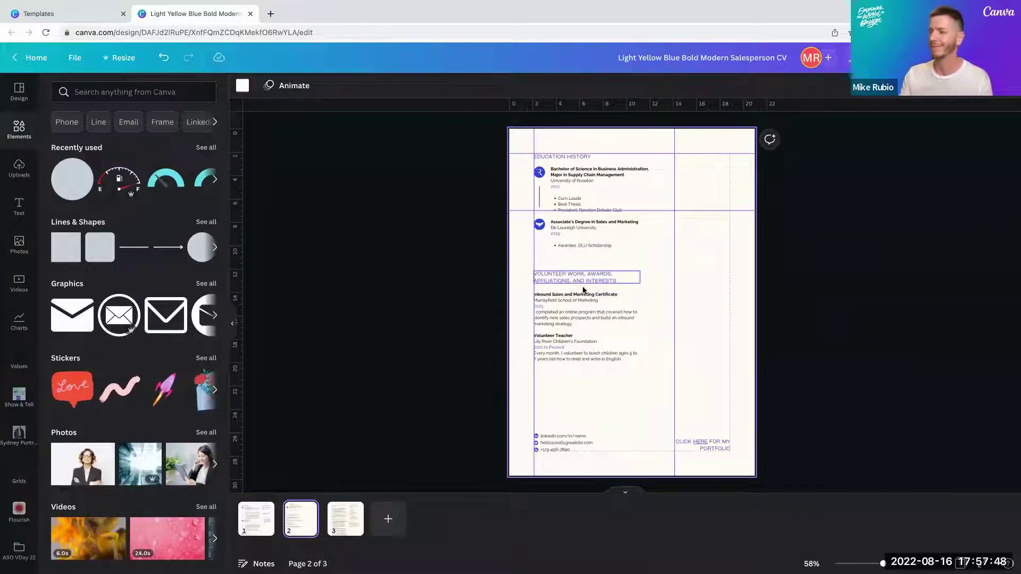
key("Page_Up")
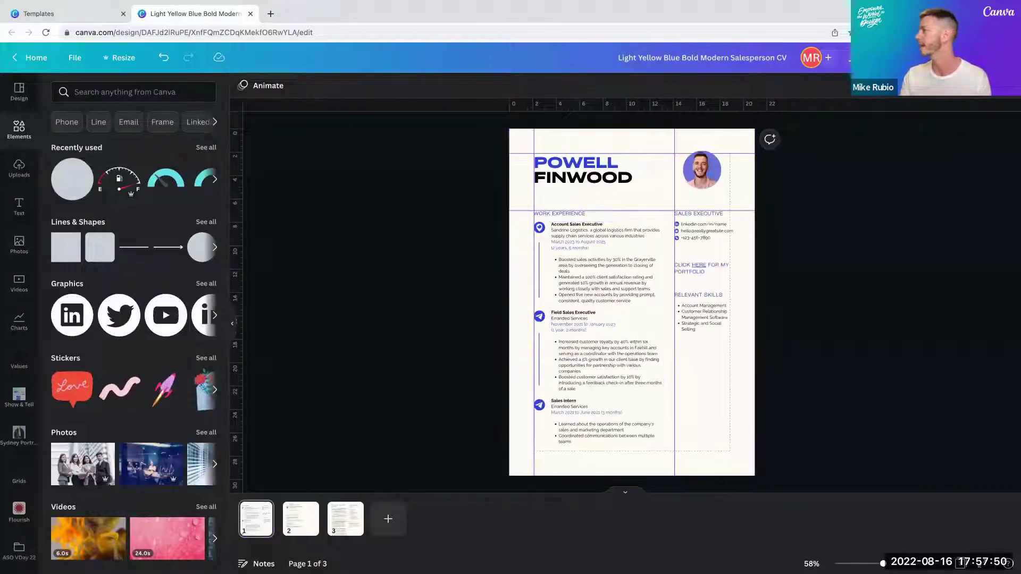
Set the Share download to PDF Standard for all 3 CV pages.
left_click(899, 57)
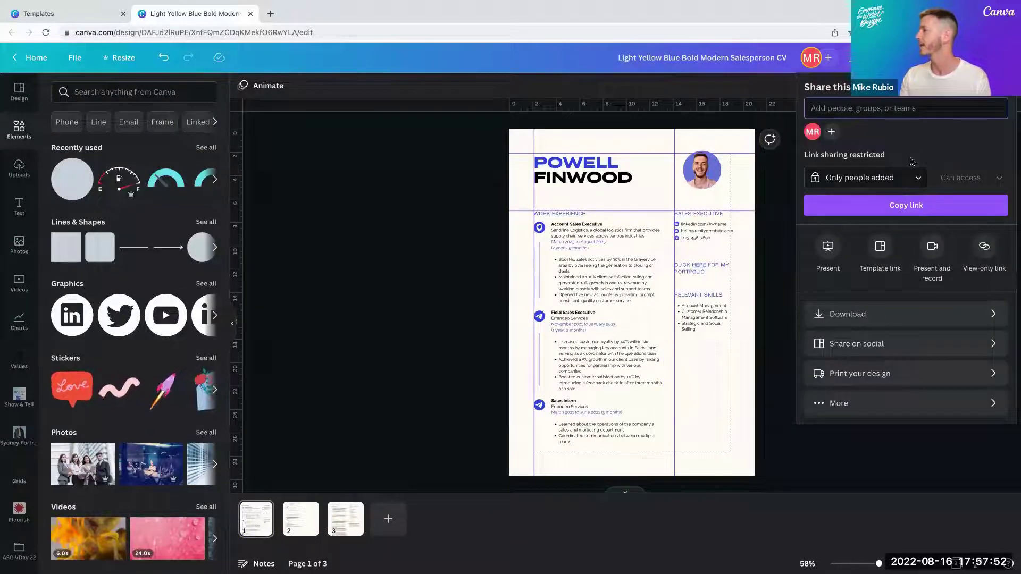
left_click(872, 313)
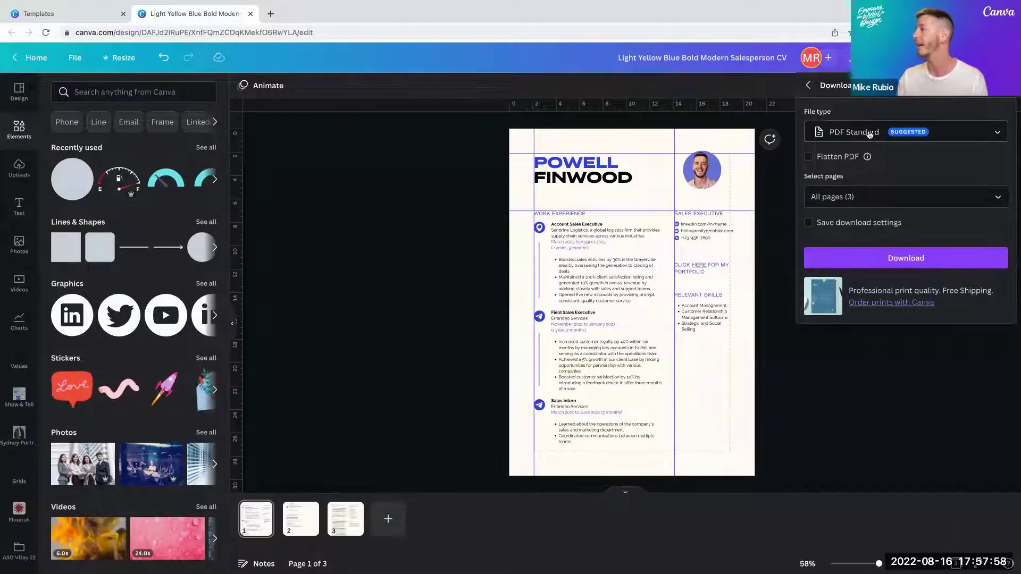
left_click(998, 137)
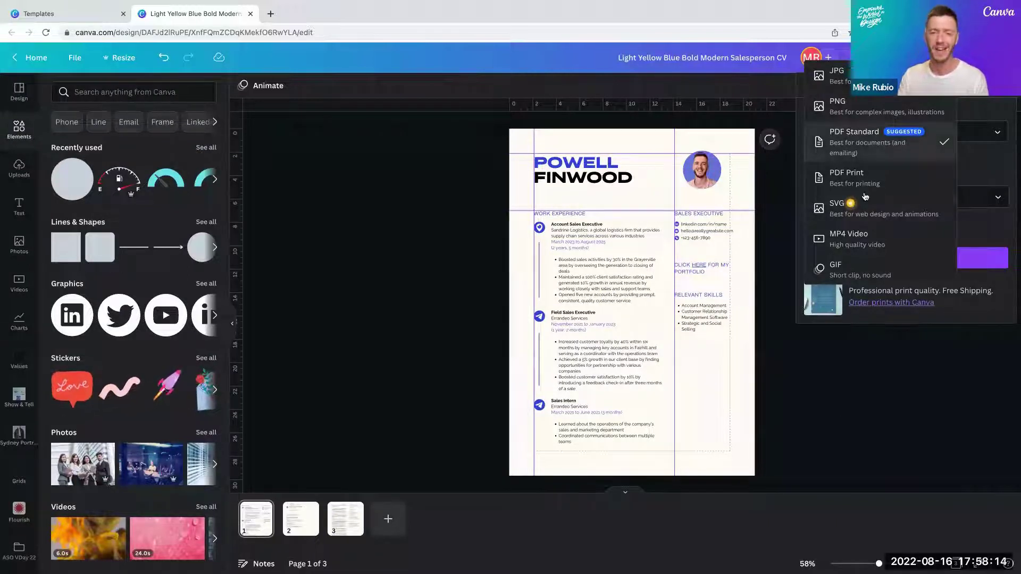
left_click(878, 373)
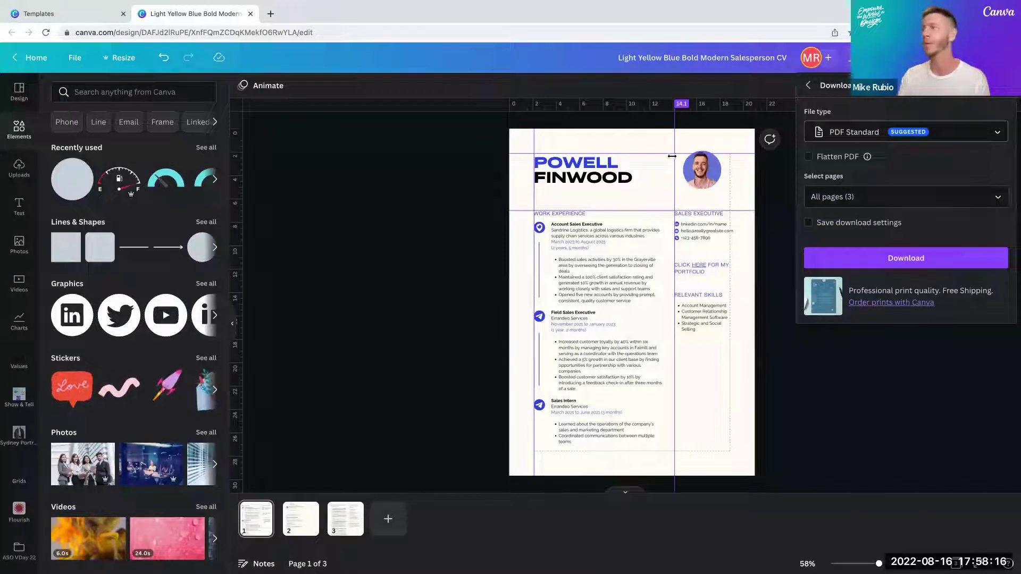